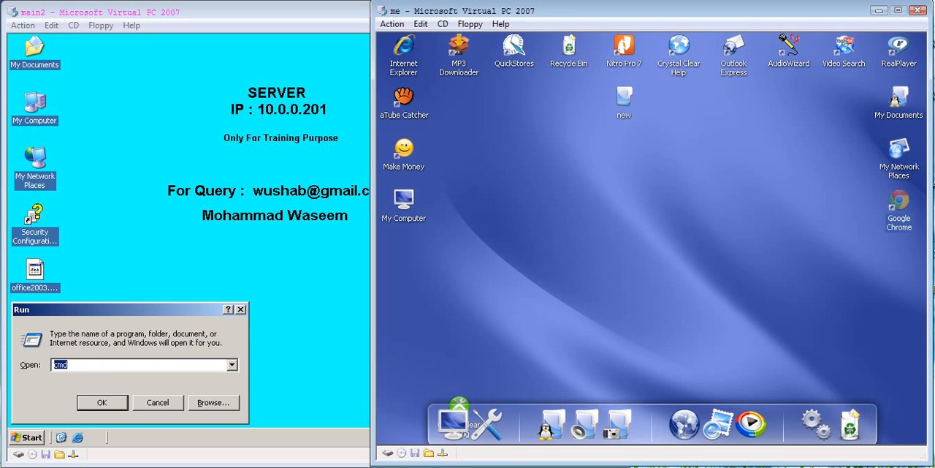
Step: Check the IP configuration of the main2 server with ipconfig in a command prompt, and close the prompt
key(super+r)
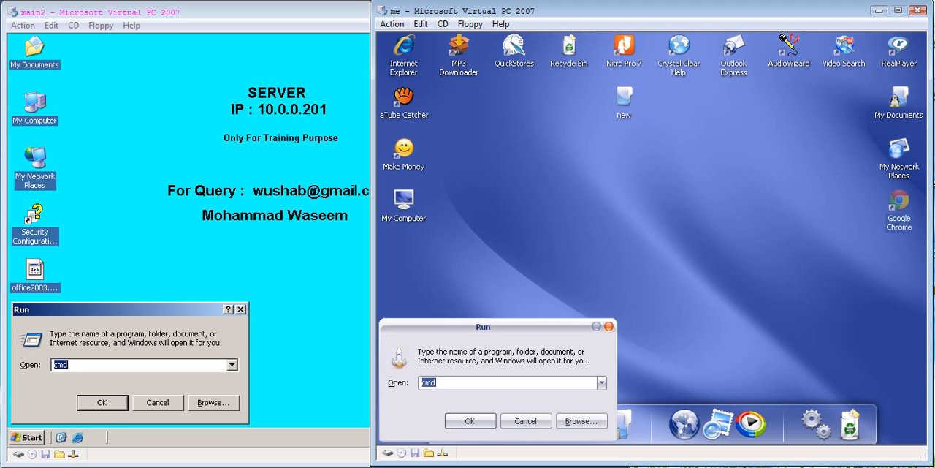
key(alt+Tab)
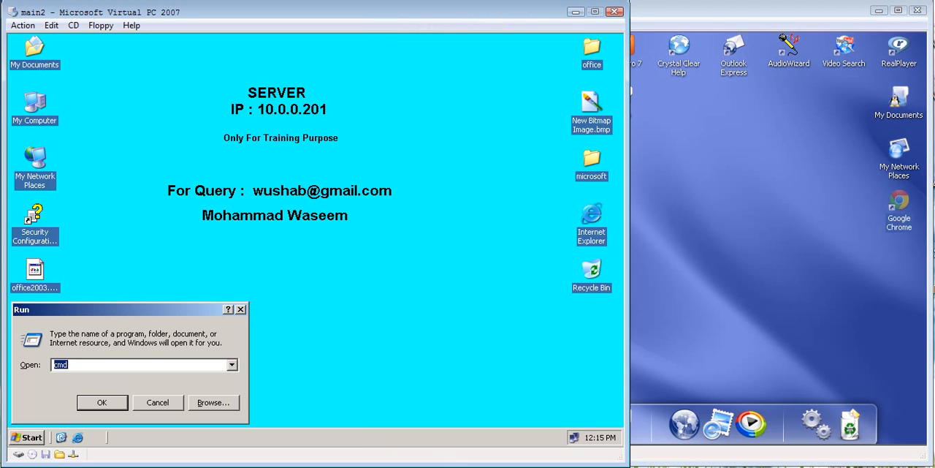
key(Return)
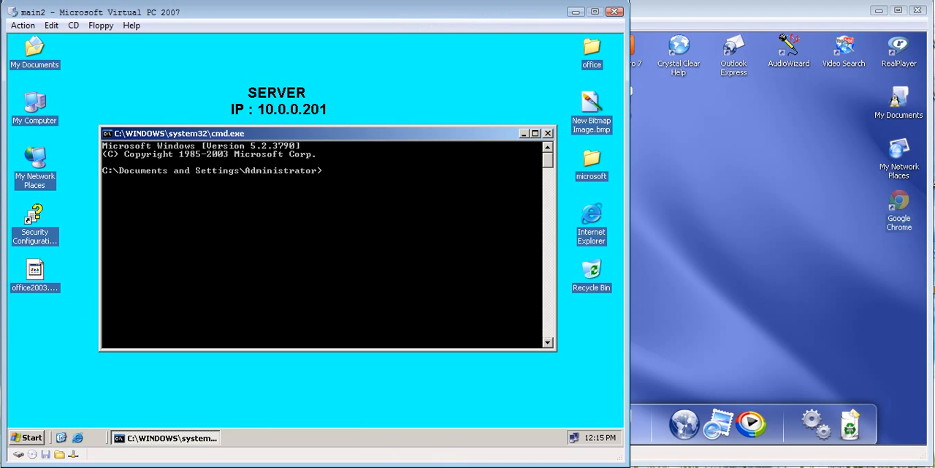
text(ipconfig)
key(Return)
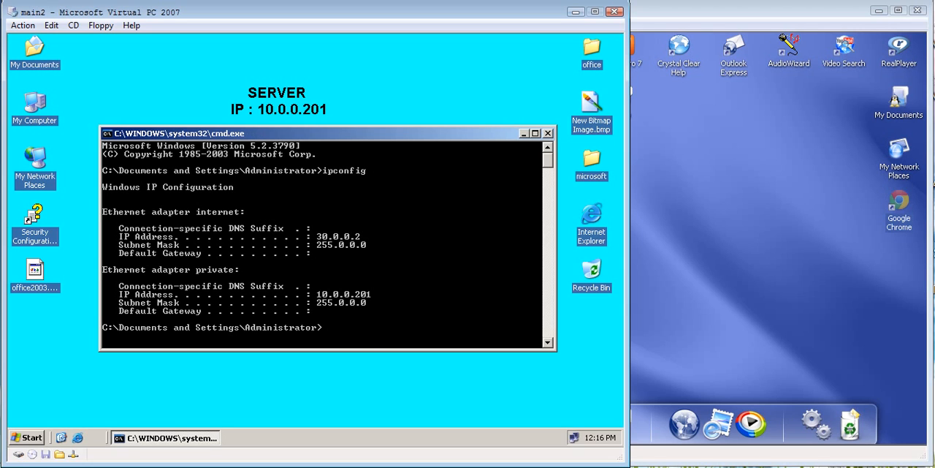
key(Return)
key(Return)
key(Return)
key(Return)
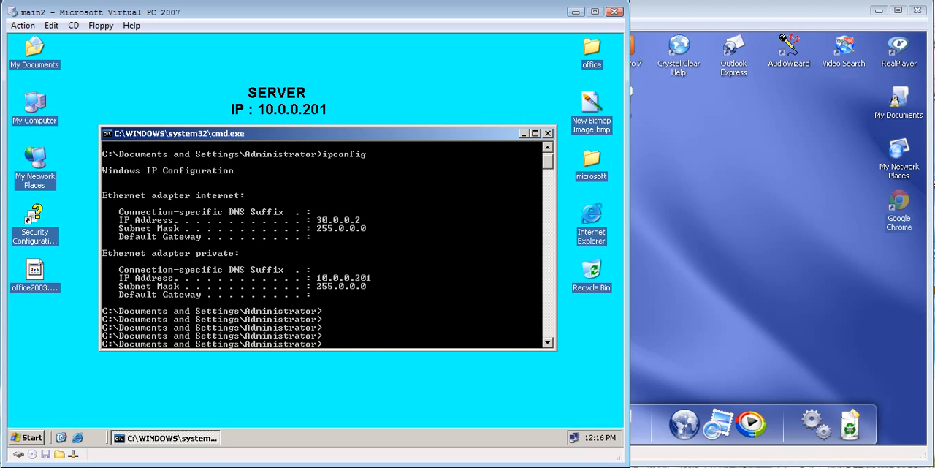
click(548, 133)
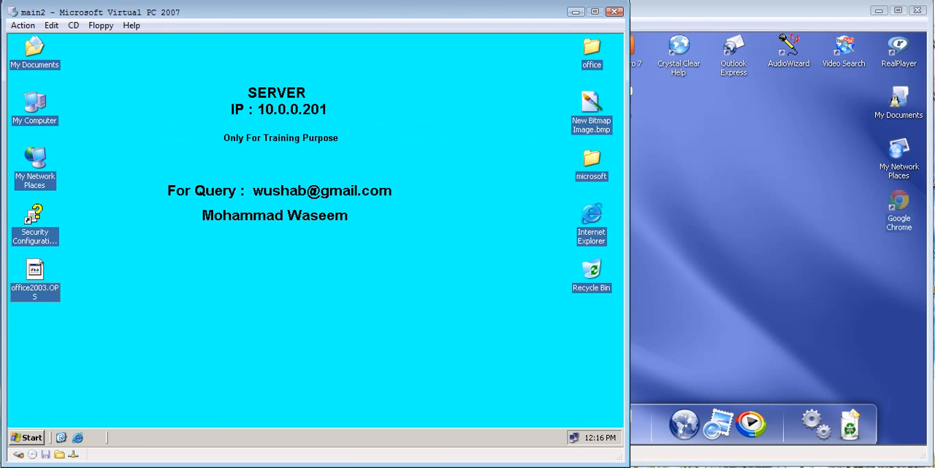
Step: Switch to the me virtual machine and check its IP configuration with ipconfig in a command prompt
key(alt+Tab)
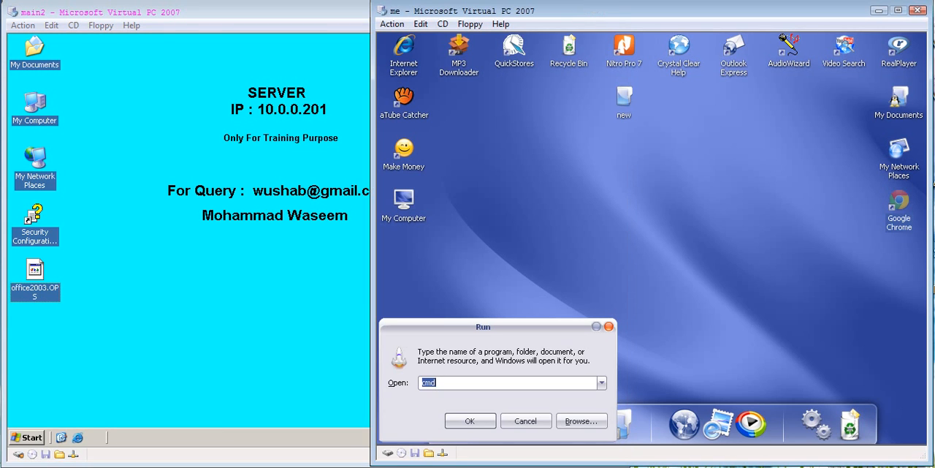
key(Return)
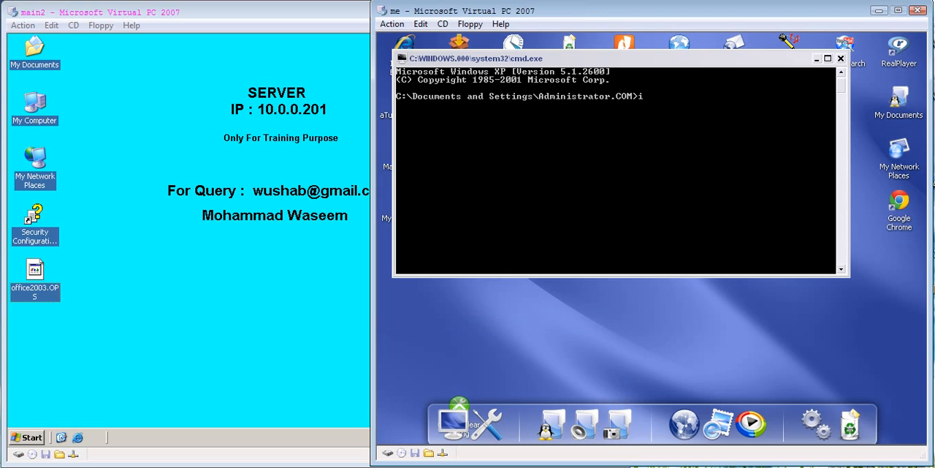
text(ipconfig)
key(Return)
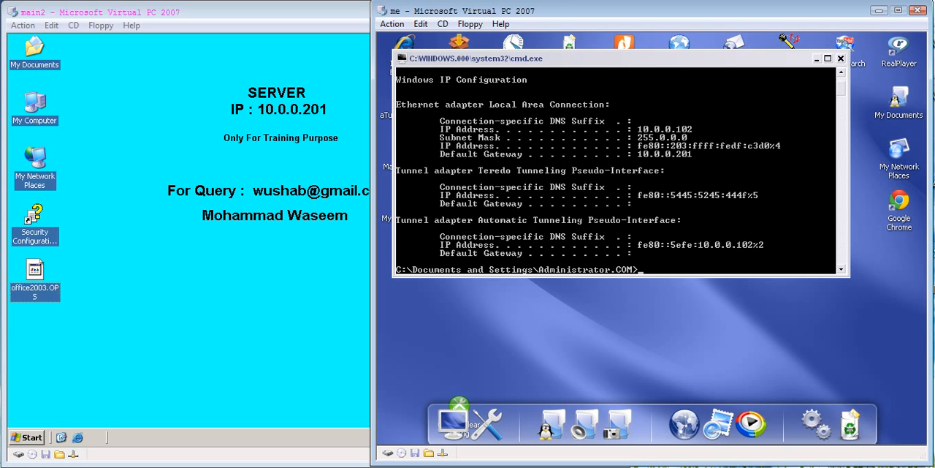
key(Return)
key(Return)
Step: Ping the server at 10.0.0.201 from the client's command prompt to test connectivity
text(ping)
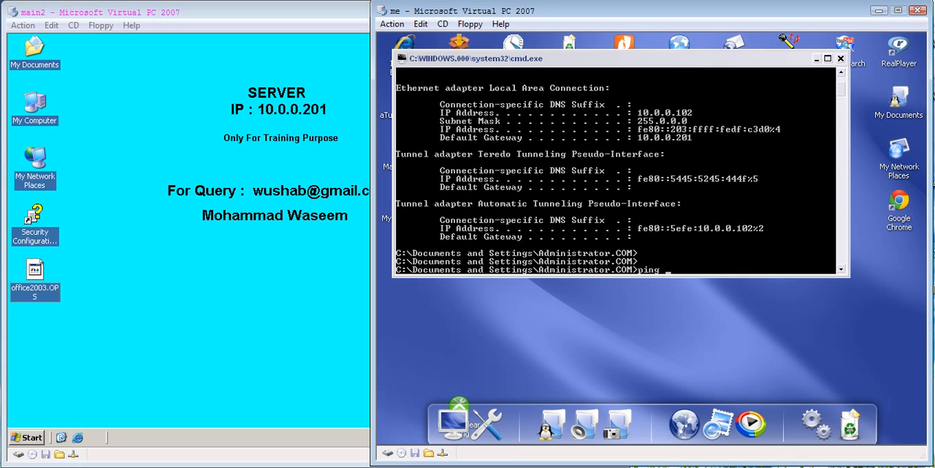
text( 10.0.0.201)
key(Return)
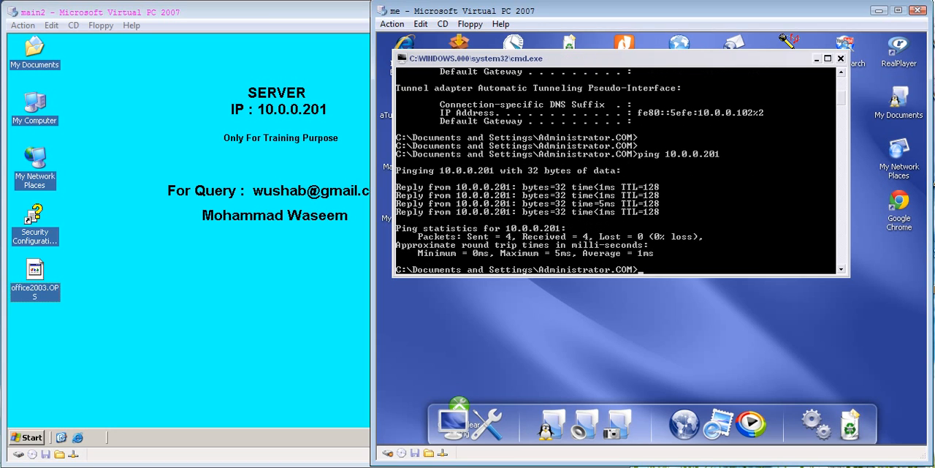
Step: Review the network adapter assignment in the me virtual machine's networking settings, and close the settings
mouse_move(443, 443)
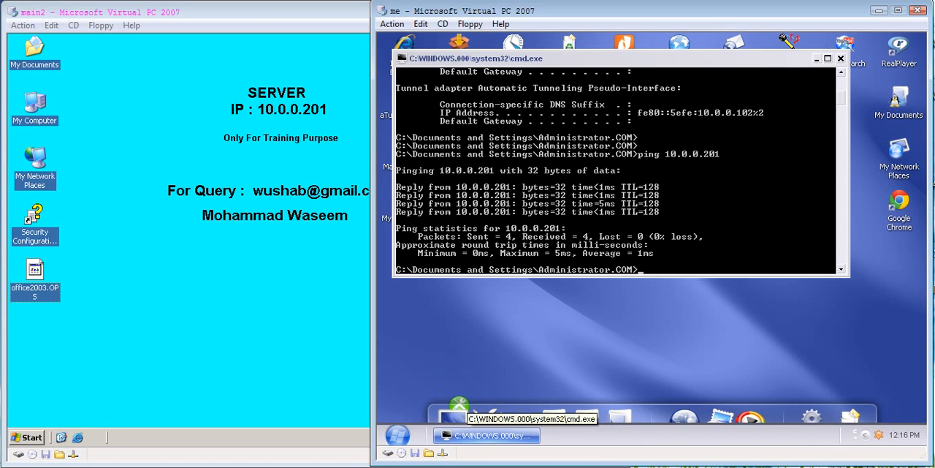
click(441, 452)
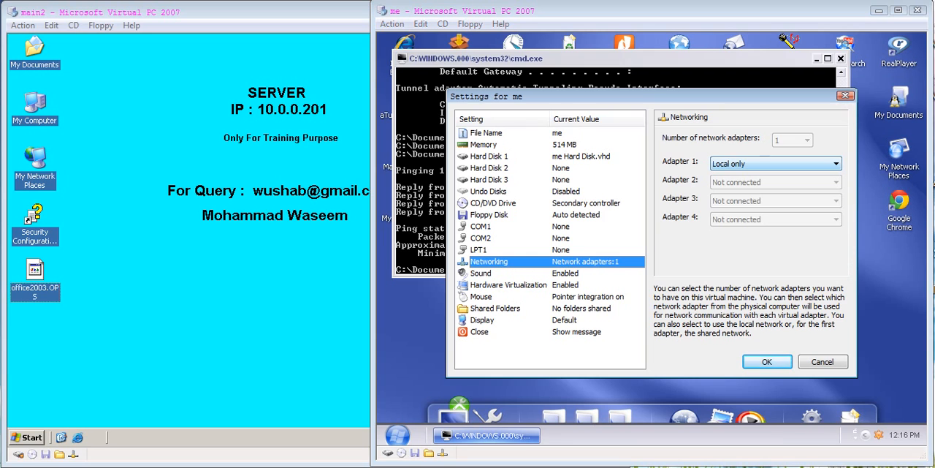
click(766, 361)
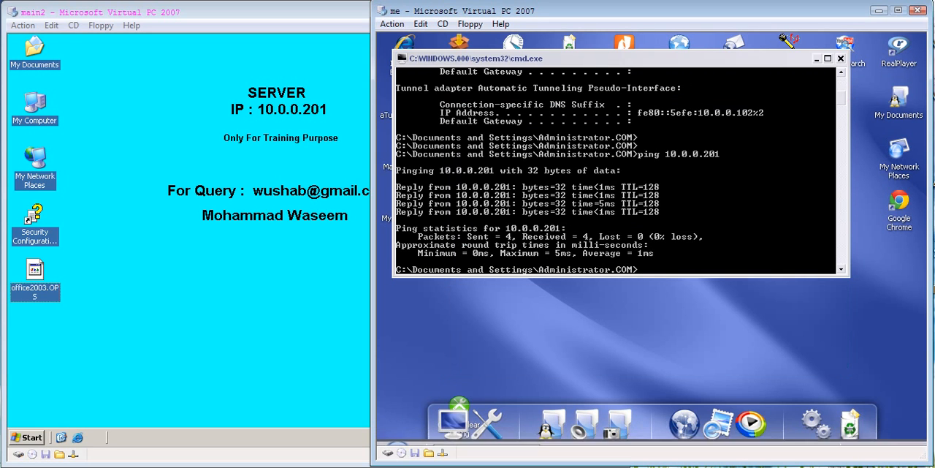
Step: Review the network adapter assignments in the main2 virtual machine's networking settings, and close the settings
click(73, 454)
right_click(72, 453)
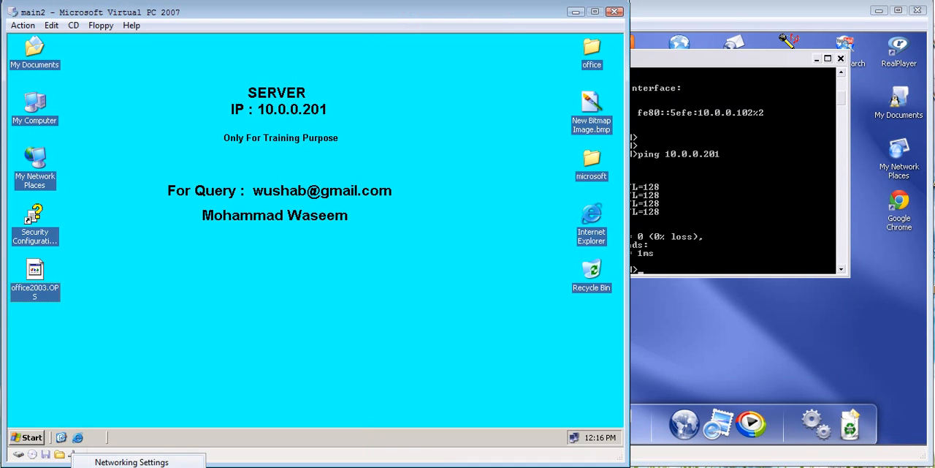
click(132, 461)
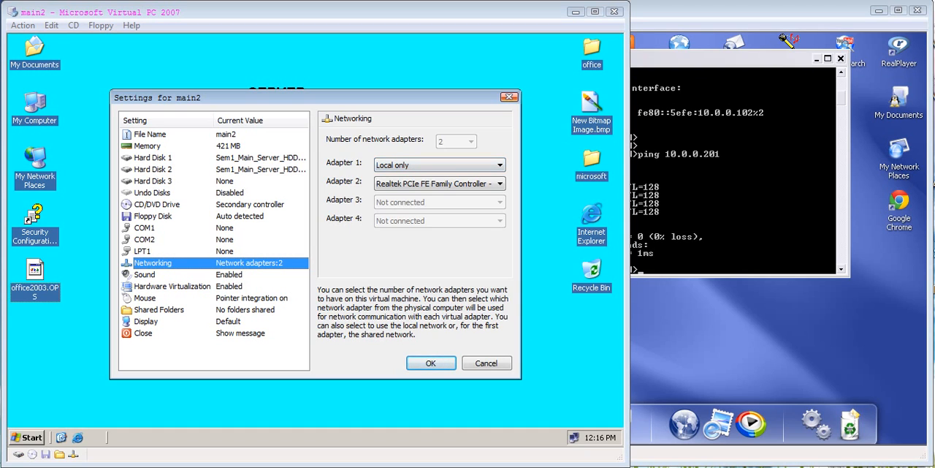
click(510, 97)
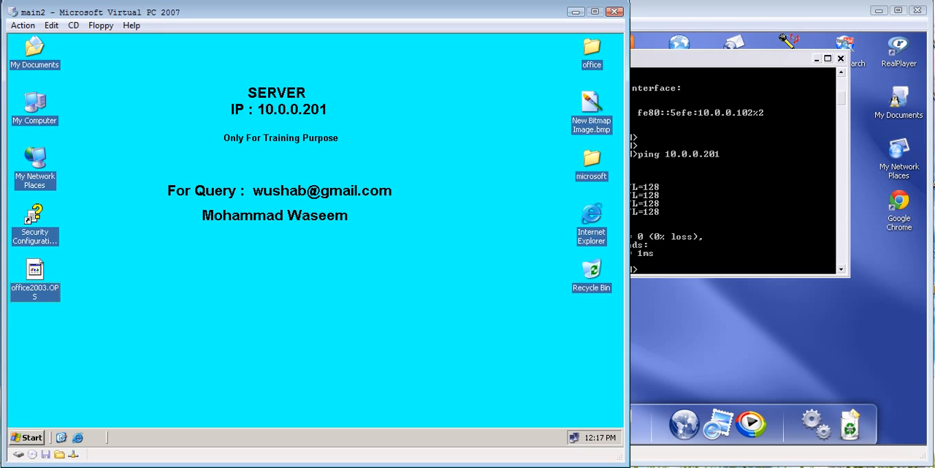
Step: Run mmc on the main2 server to open an empty management console, and maximize its window
click(27, 438)
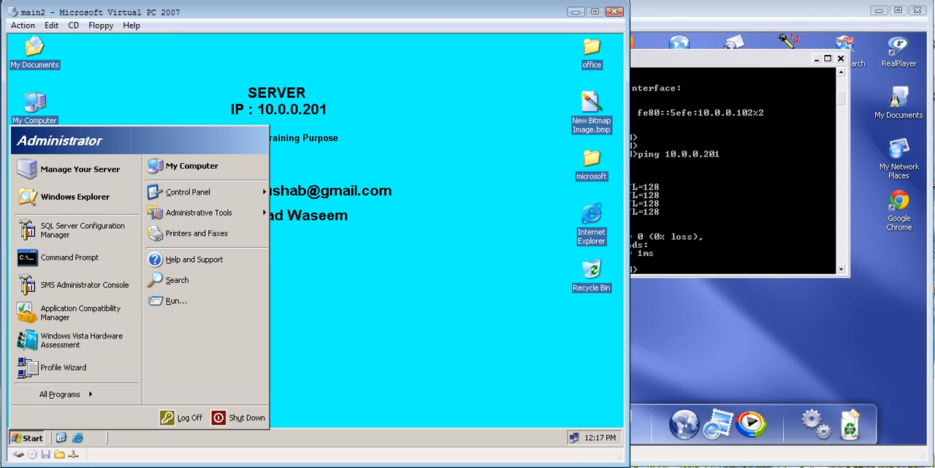
click(176, 300)
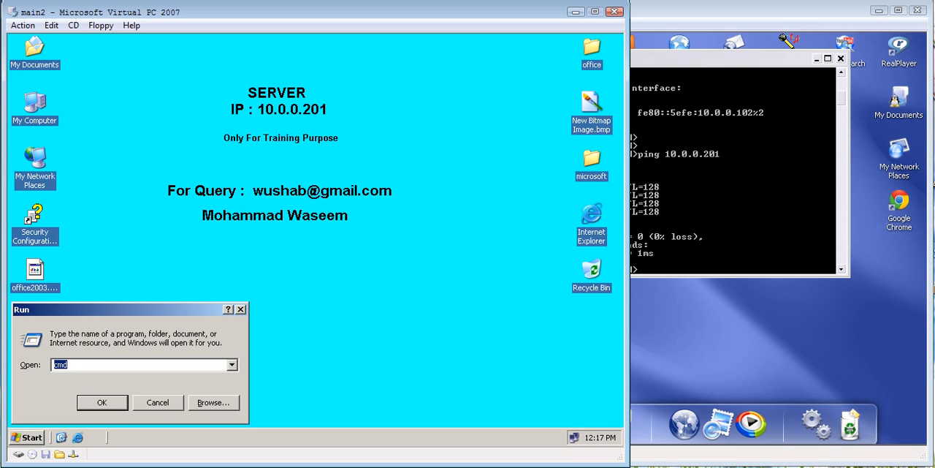
text(ncpa.cpl)
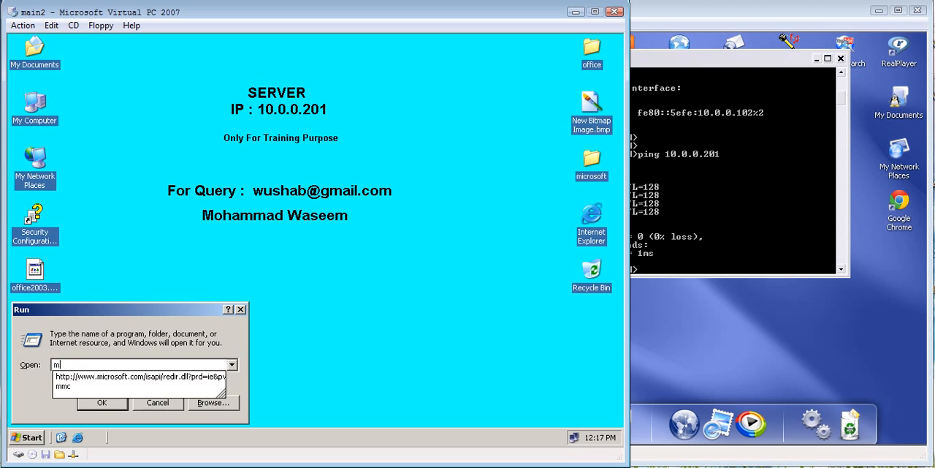
key(Return)
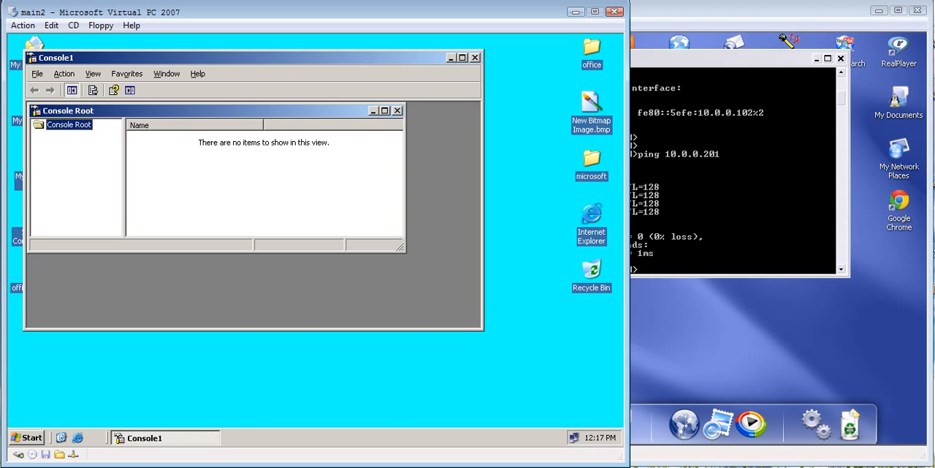
click(463, 58)
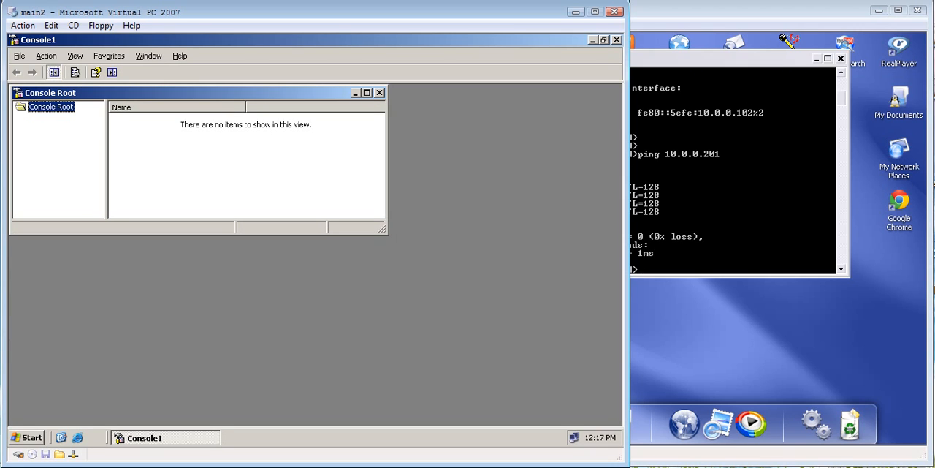
Step: Add the IP Security Policy Management snap-in to the console root, managing the local computer
click(19, 56)
key(ctrl+m)
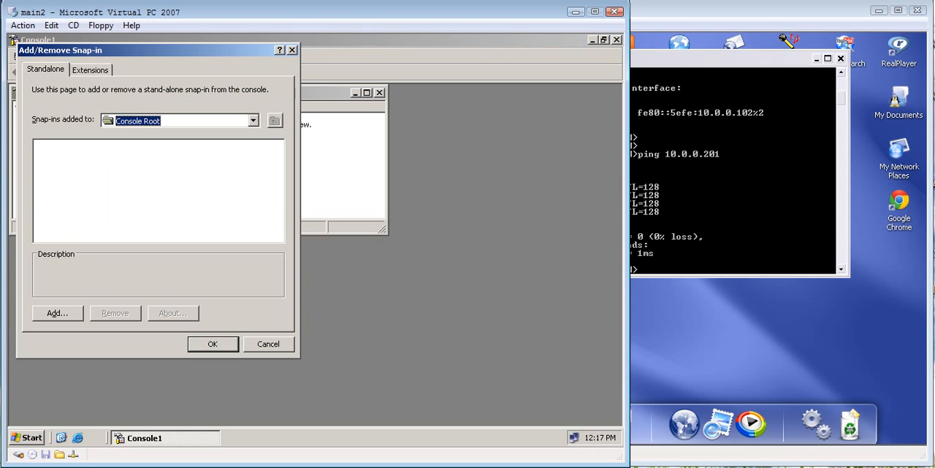
key(alt+a)
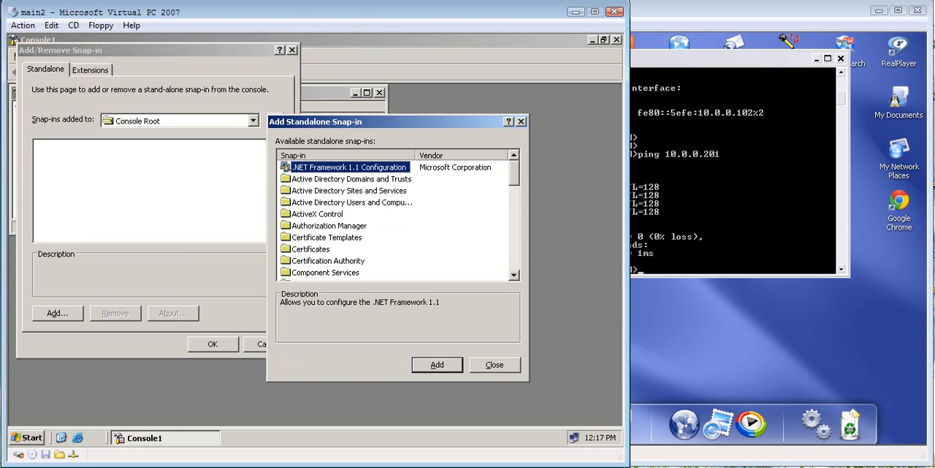
scroll(398, 219, down, 7)
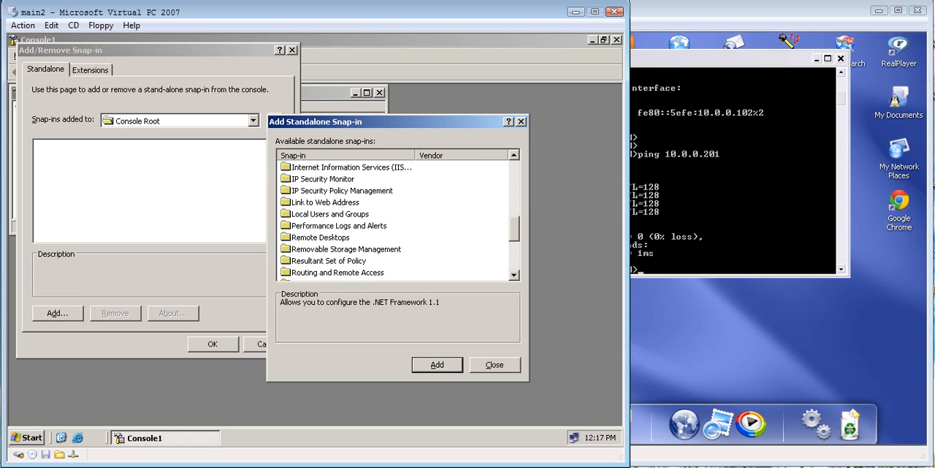
click(342, 191)
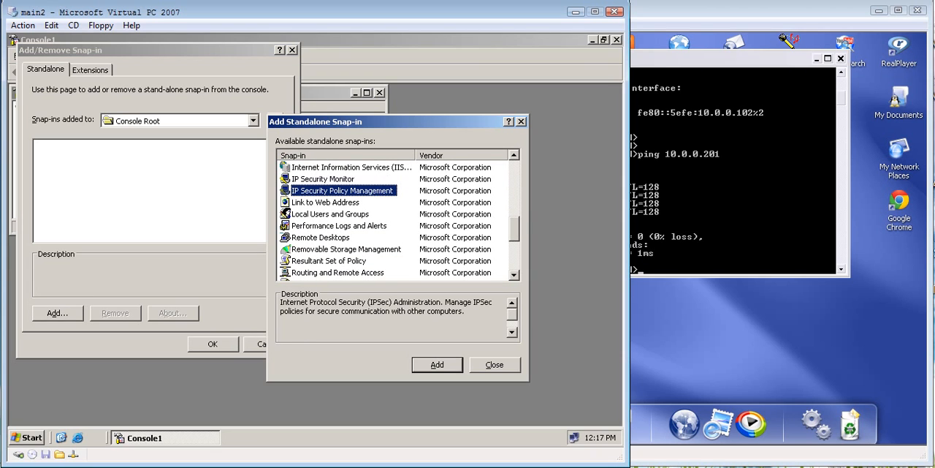
click(437, 364)
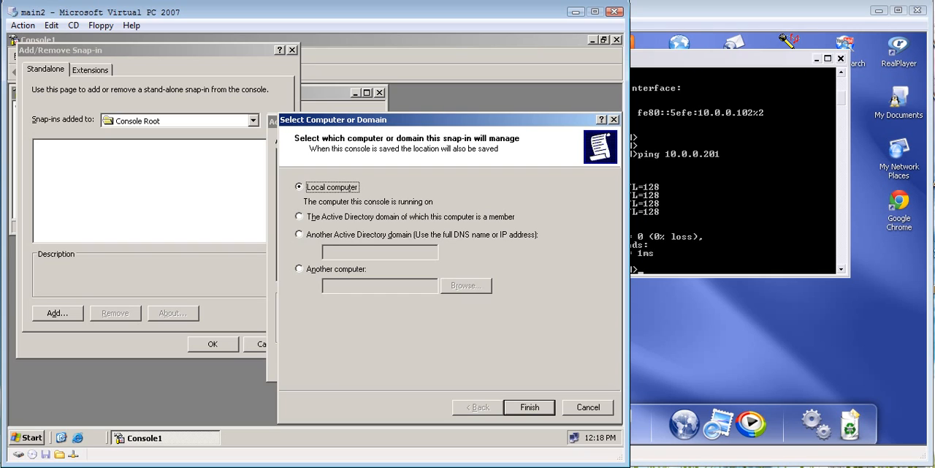
key(Return)
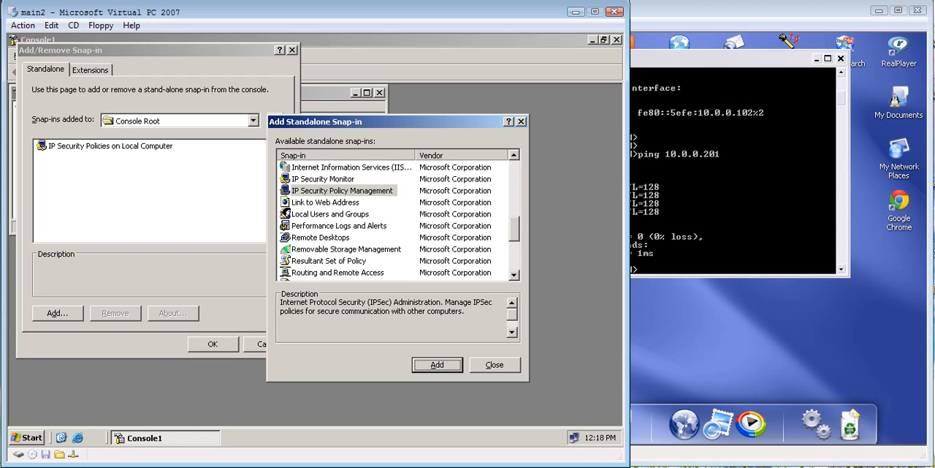
Step: Add the IP Security Monitor snap-in and apply the snap-in selection to the console
click(323, 179)
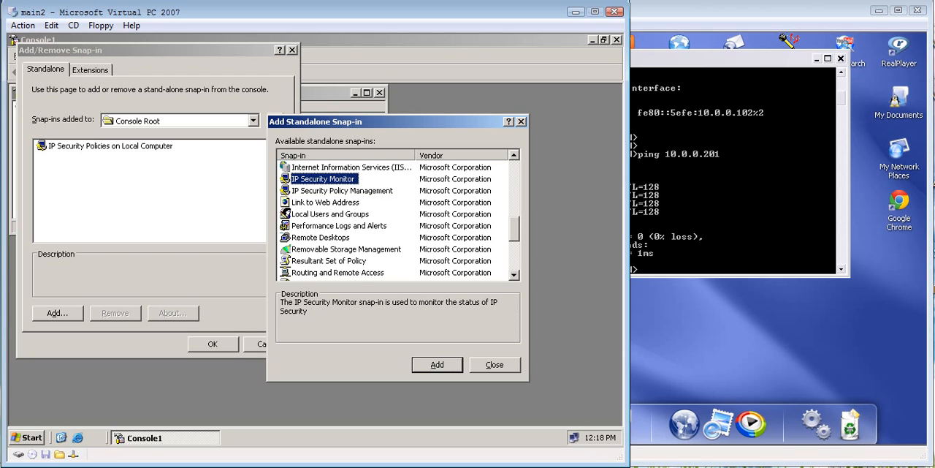
click(436, 364)
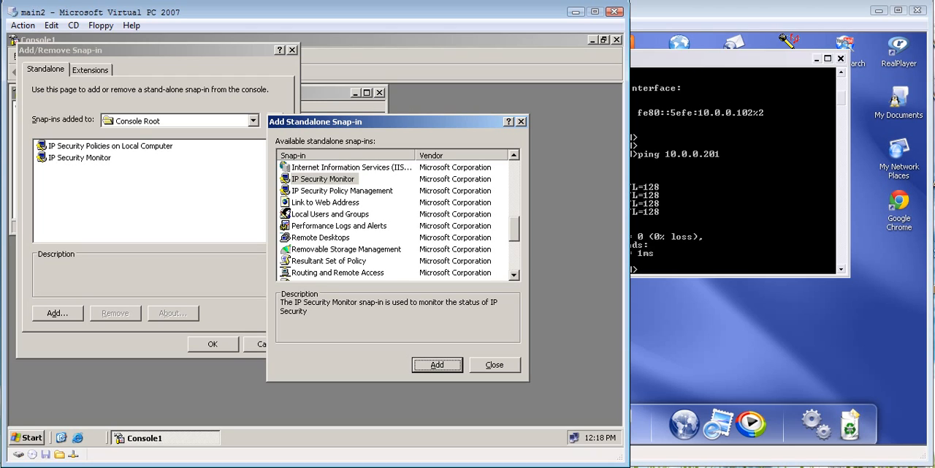
click(494, 365)
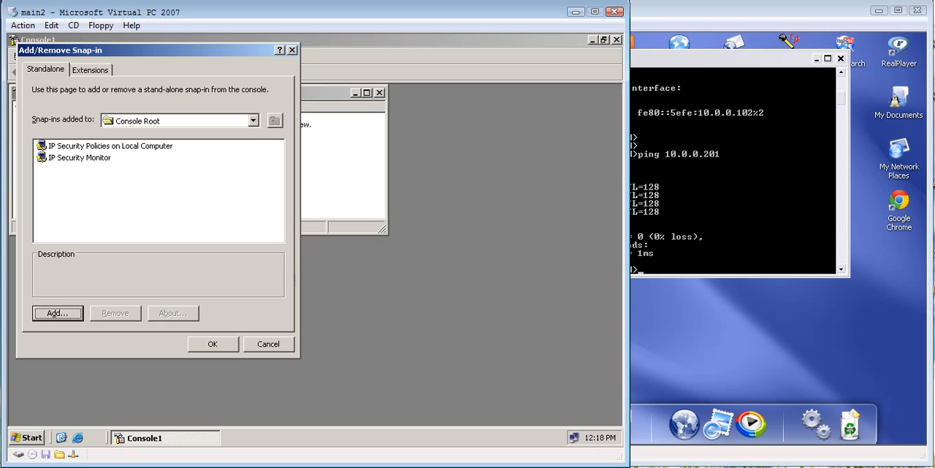
click(212, 343)
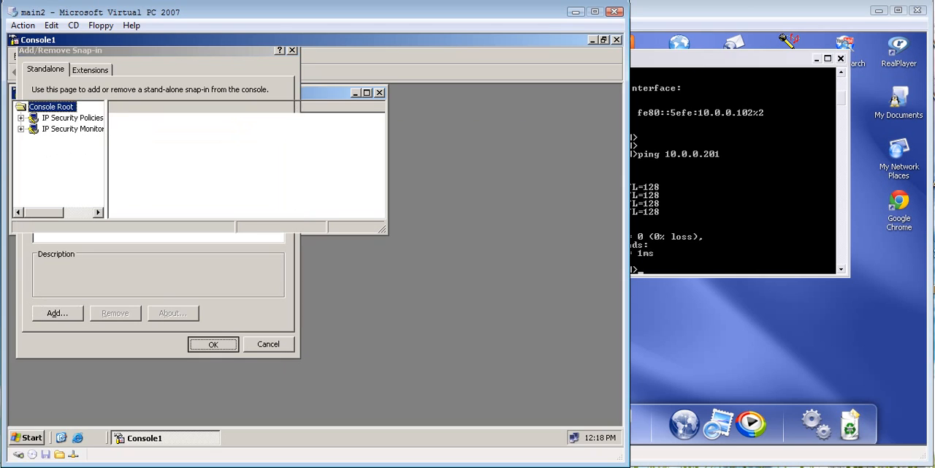
Step: Create a new IP security policy on the local computer with the name ICMP blocking and the description XYZ
click(72, 118)
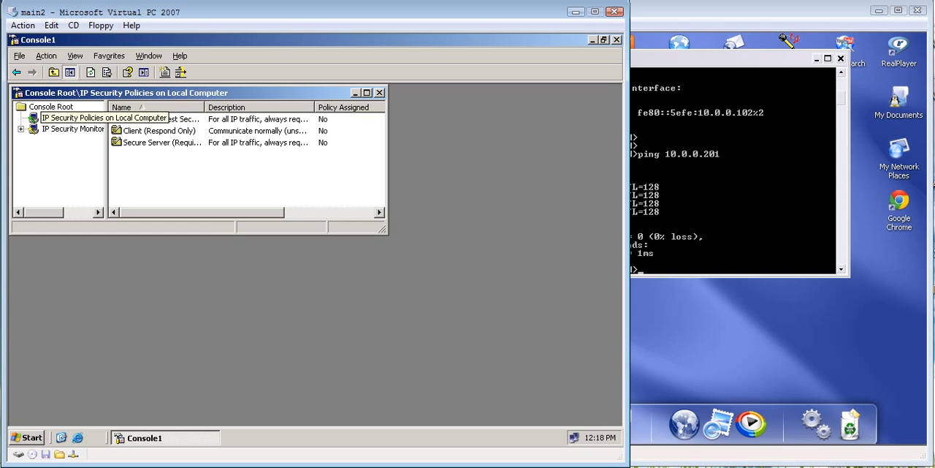
right_click(58, 117)
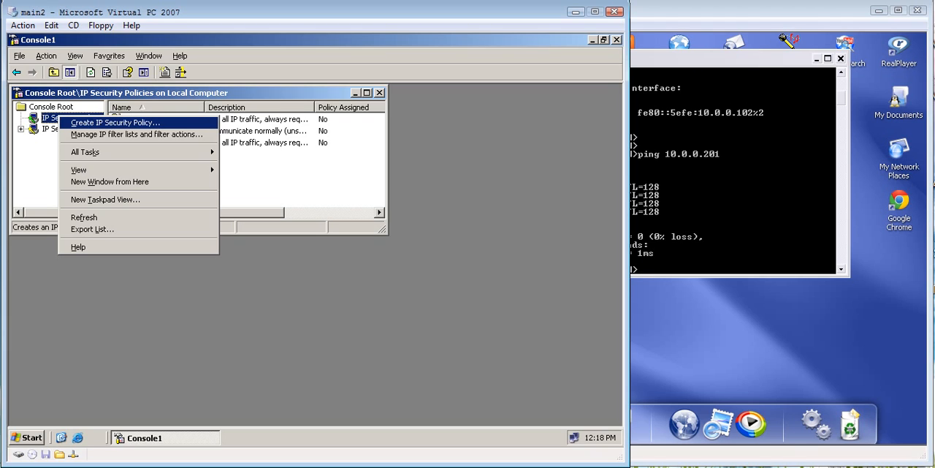
click(116, 123)
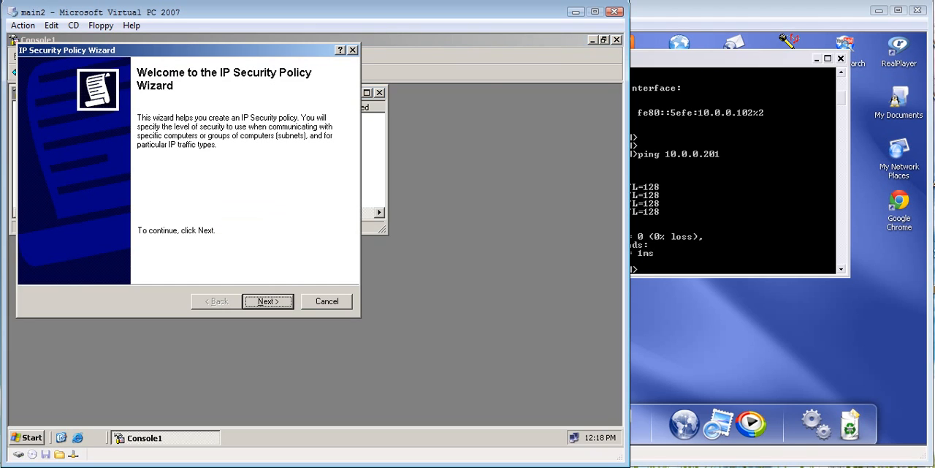
key(Return)
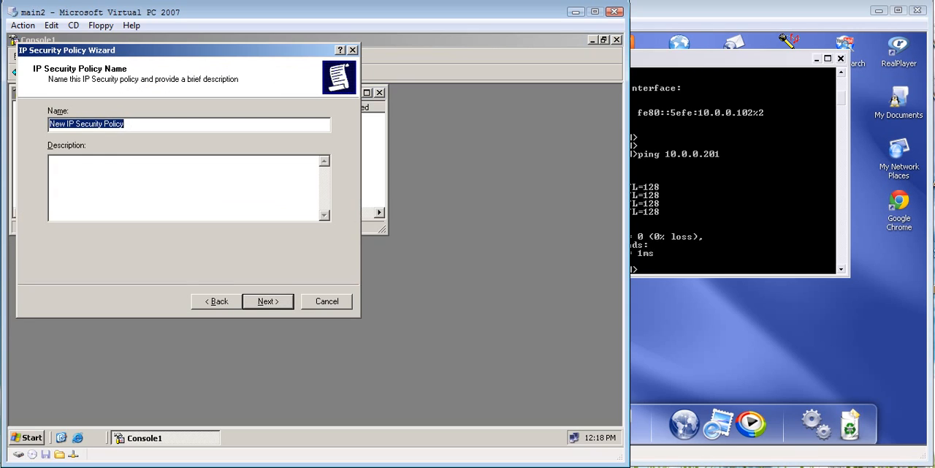
text(I)
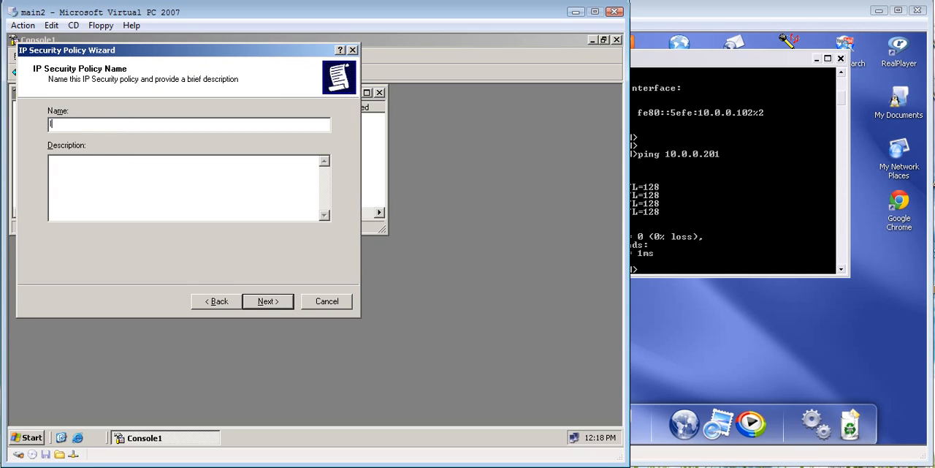
text(CMP block)
text(ing)
click(50, 161)
text(XYZ)
click(269, 301)
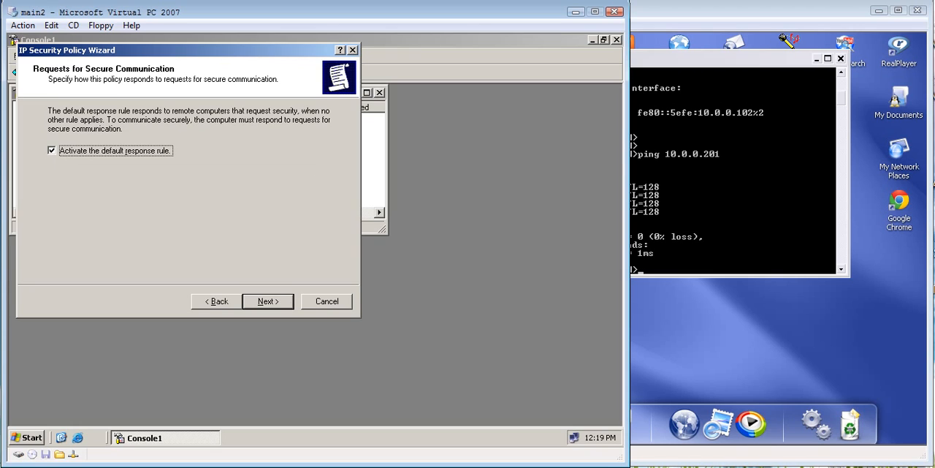
Step: Complete the policy wizard with the default response rule active, Kerberos V5 authentication, and property editing enabled
click(268, 301)
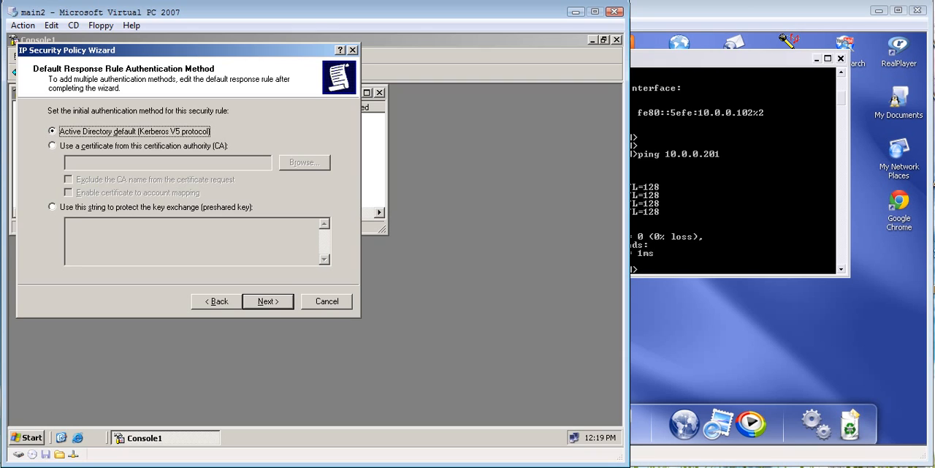
click(268, 301)
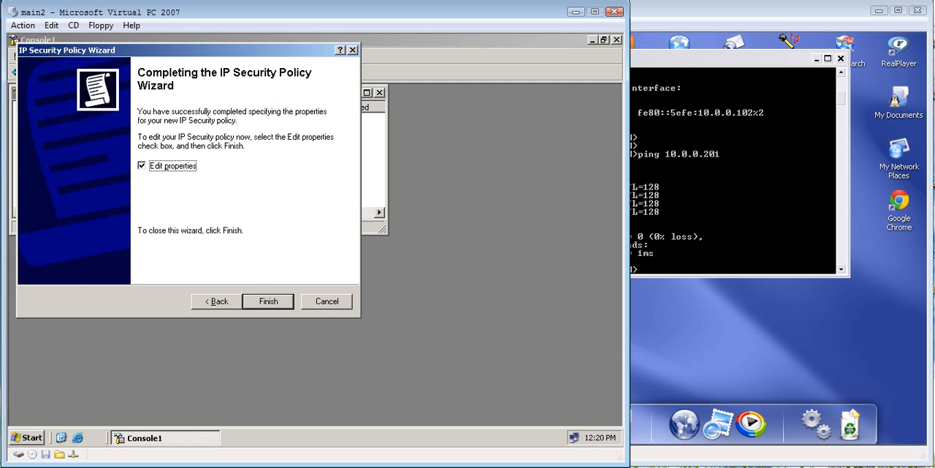
click(267, 301)
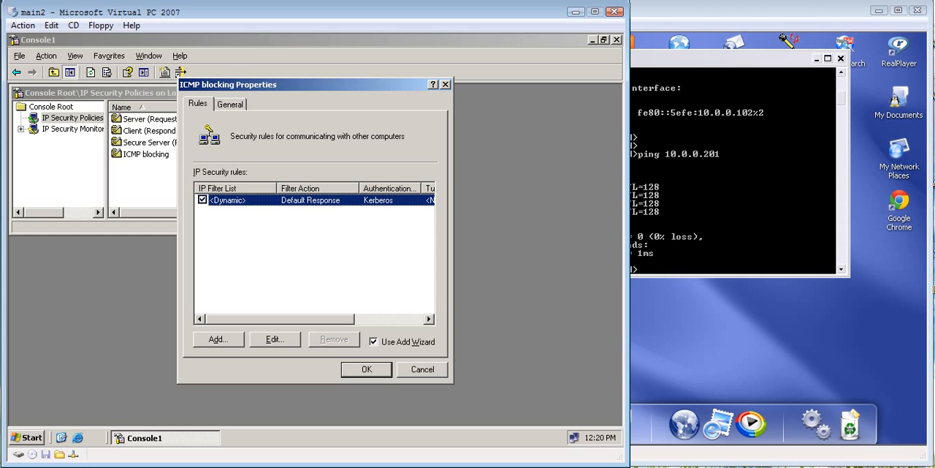
Step: Start a new rule in the ICMP blocking policy without the add wizard, and select the All ICMP Traffic filter list
click(374, 341)
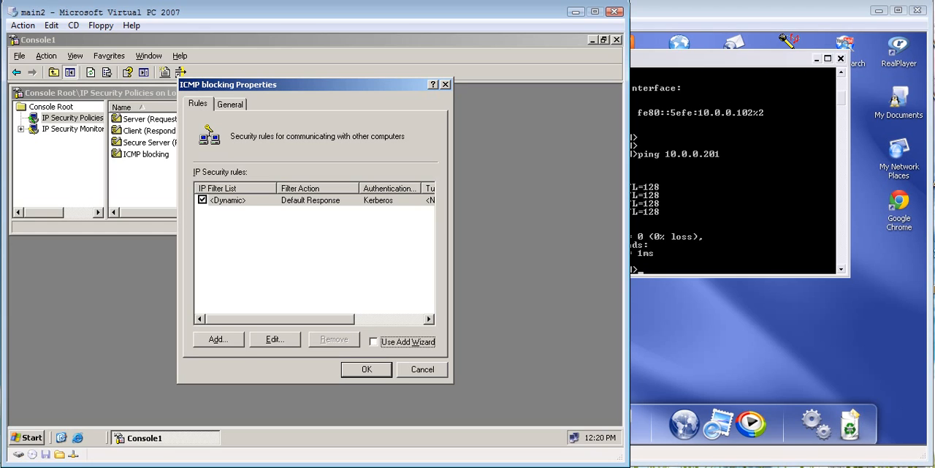
click(219, 339)
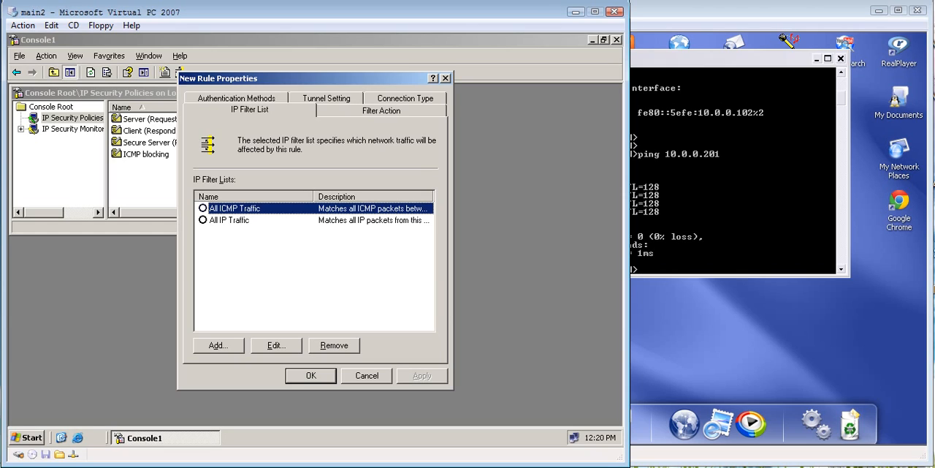
click(203, 208)
Step: Create a new IP filter list named ICMP, and turn off the add wizard for its filters
click(218, 346)
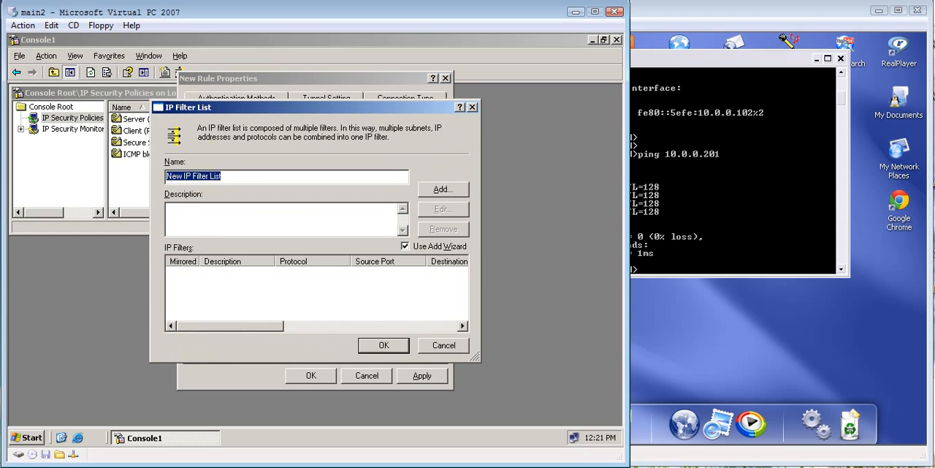
drag(223, 176, 166, 176)
key(Delete)
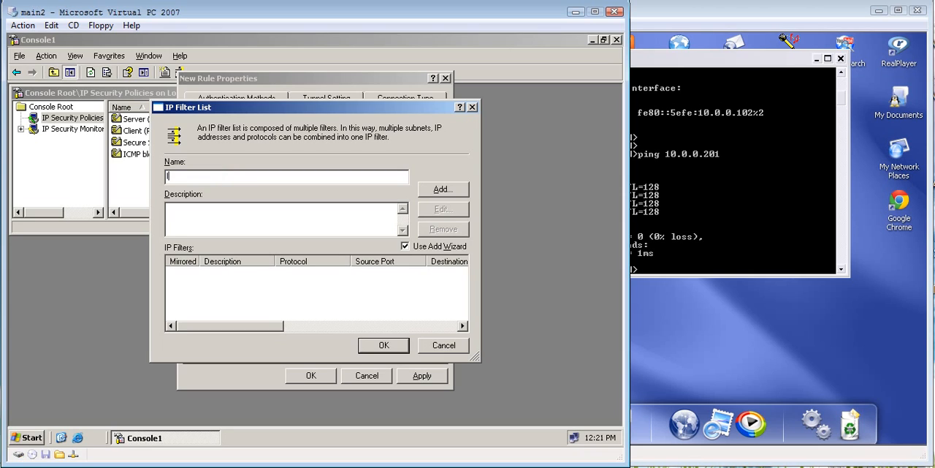
text(ICMP)
click(405, 246)
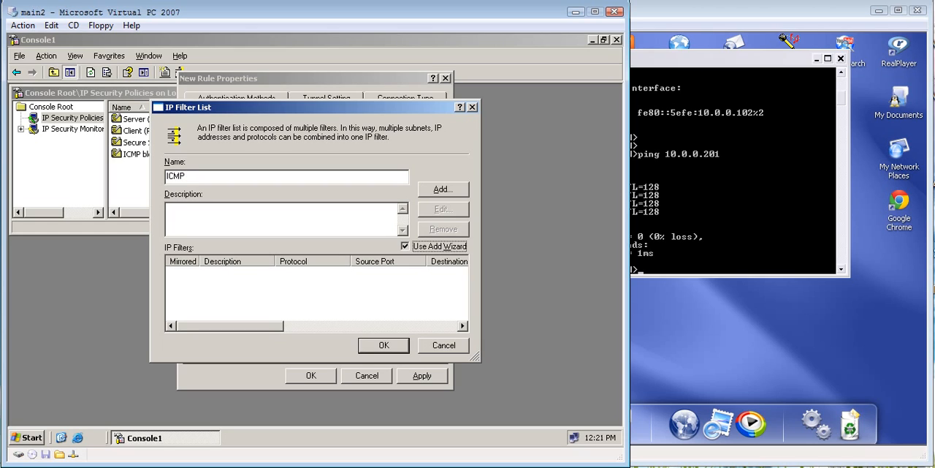
Step: Add a filter to the ICMP list with the specific IP address 10.0.0.201 as its source
click(444, 190)
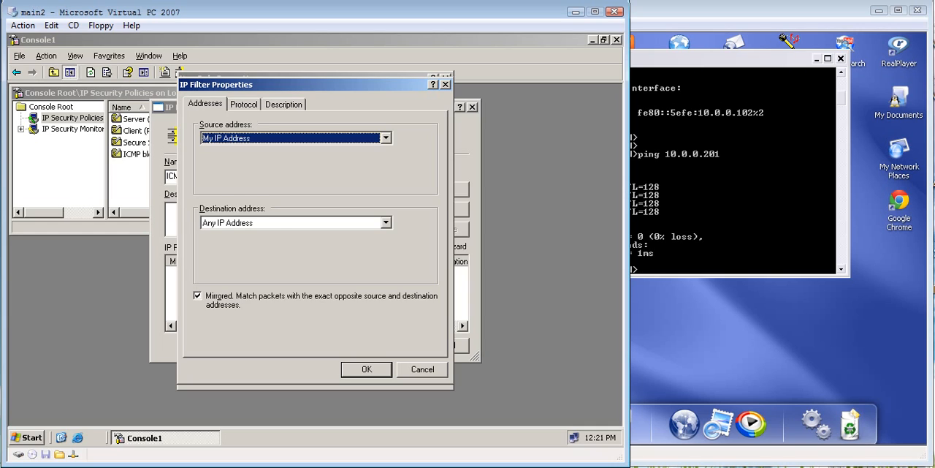
click(386, 138)
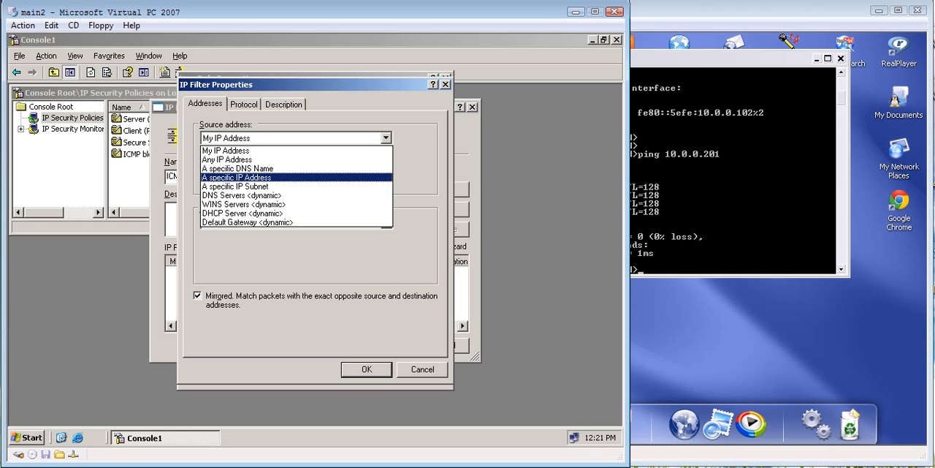
key(Return)
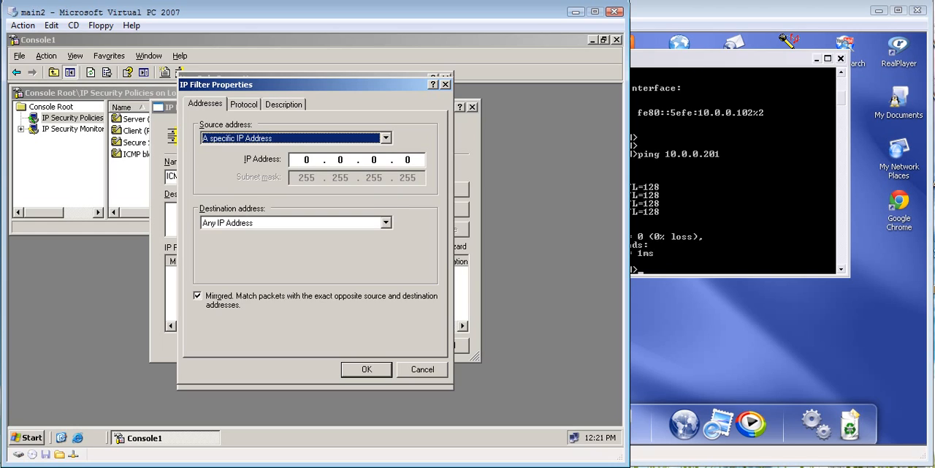
key(Tab)
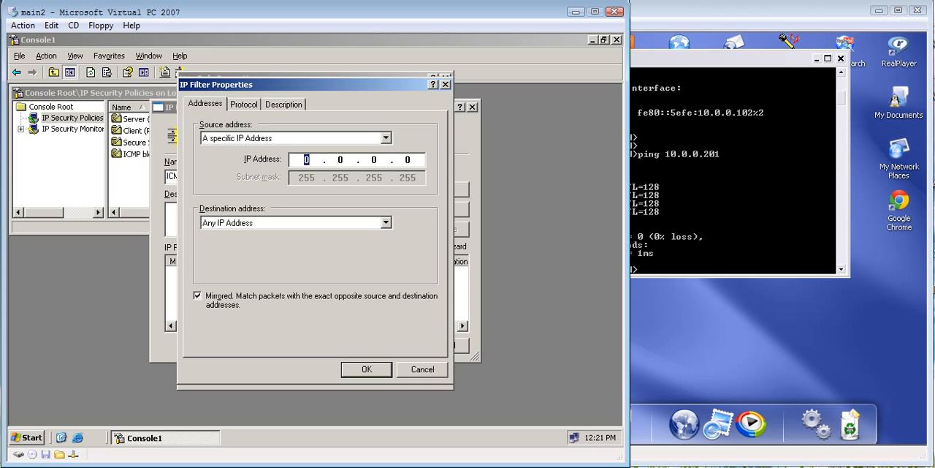
text(10 . 0 . 0 . 201)
Step: Set the filter's destination to the specific IP address 10.0.0.102, checking the client's address with ipconfig on the me virtual machine
click(385, 222)
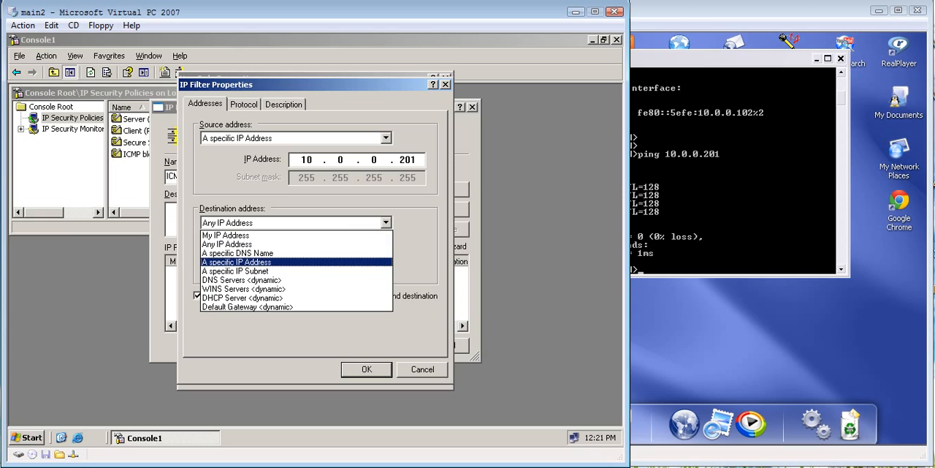
click(236, 262)
key(Tab)
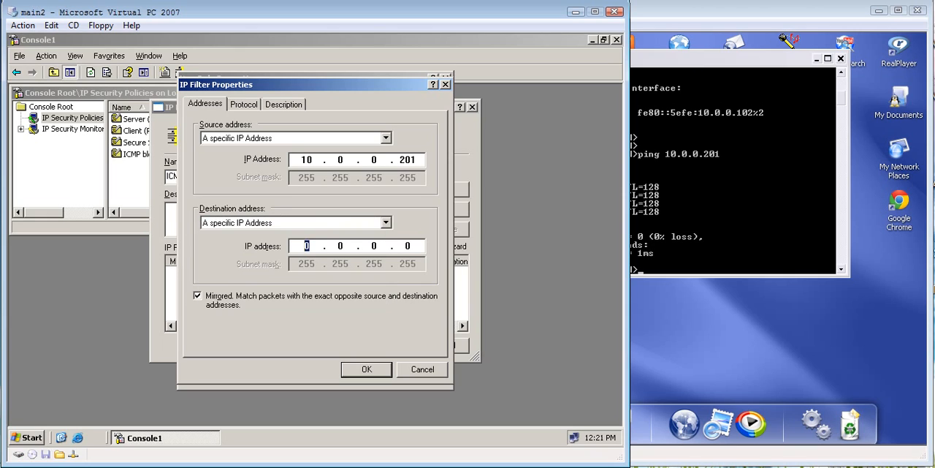
text(10 . 0 . 0 .)
key(alt+Tab)
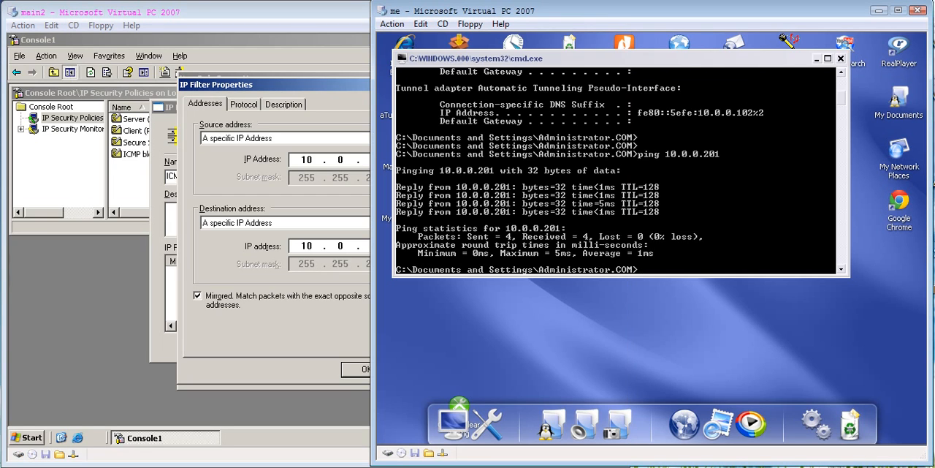
text(ipconfig)
key(Return)
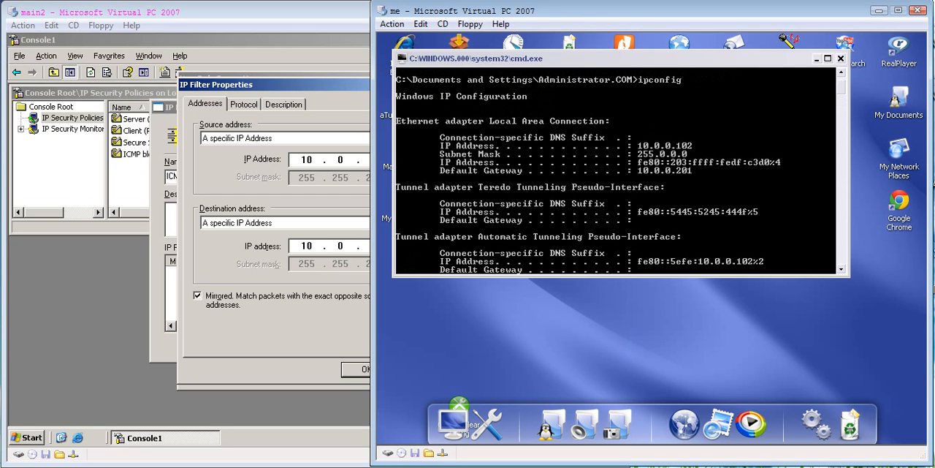
key(alt+Tab)
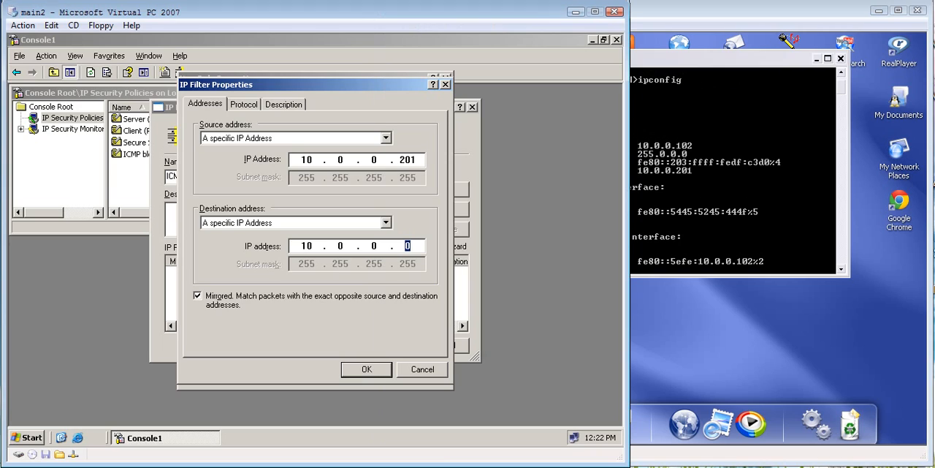
text(102)
Step: Review the source address types available for the filter, keeping a specific IP address selected
key(ctrl+Tab)
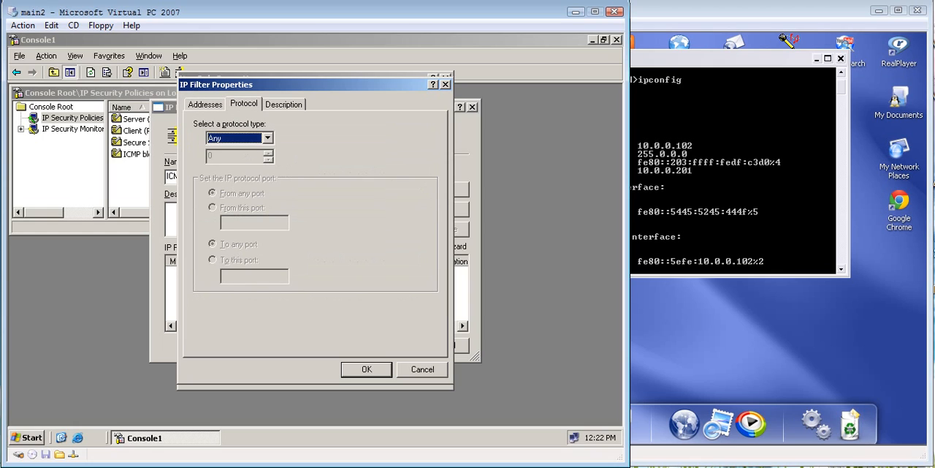
key(ctrl+shift+Tab)
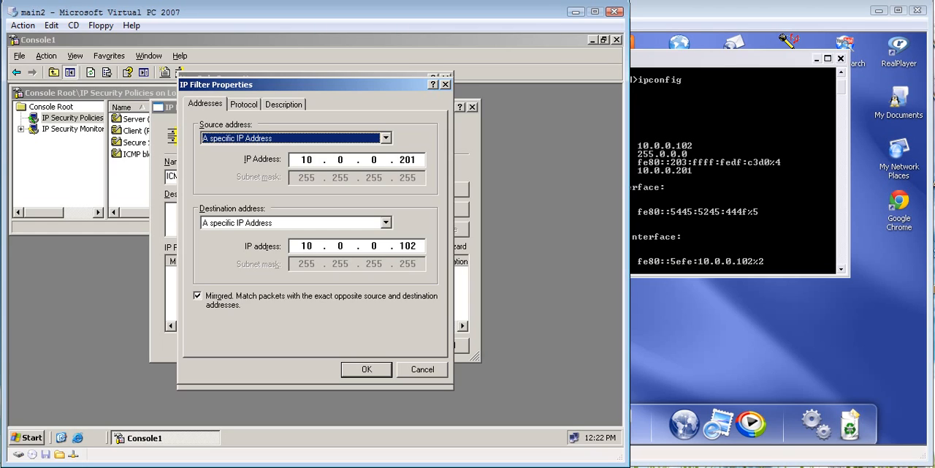
click(386, 138)
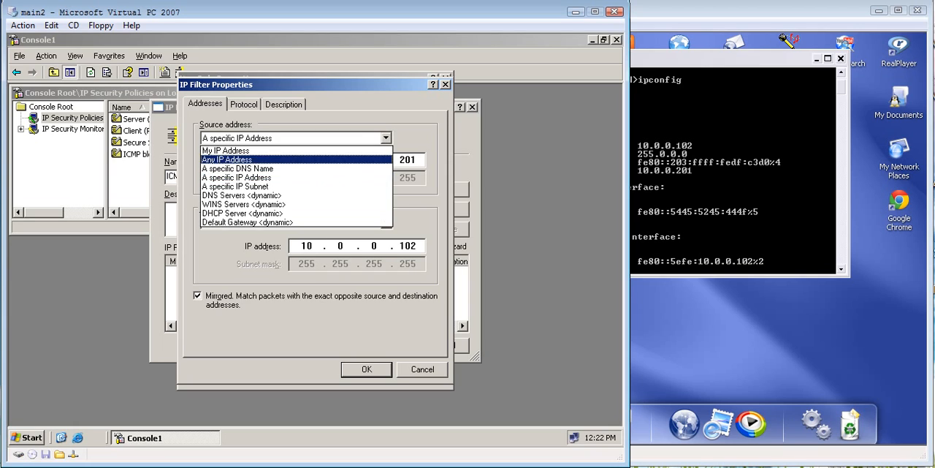
click(292, 177)
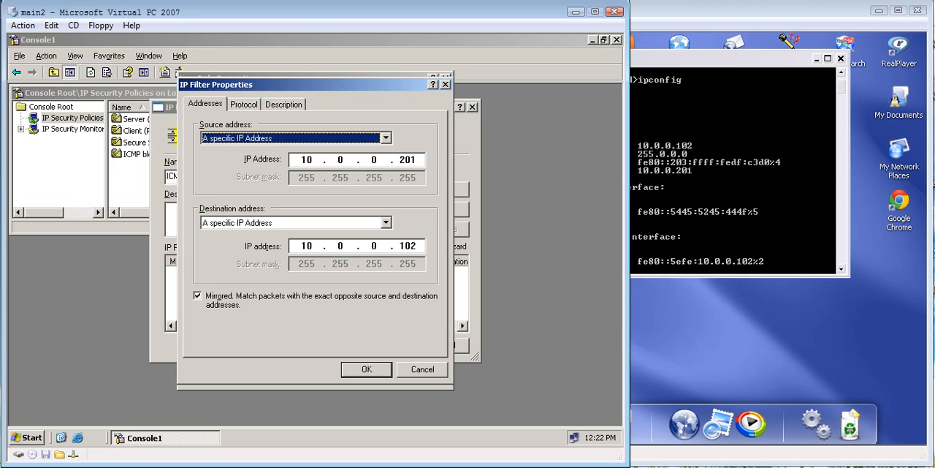
Step: Set the filter's protocol type to ICMP, and save the filter and the ICMP filter list
key(ctrl+Tab)
key(alt+Down)
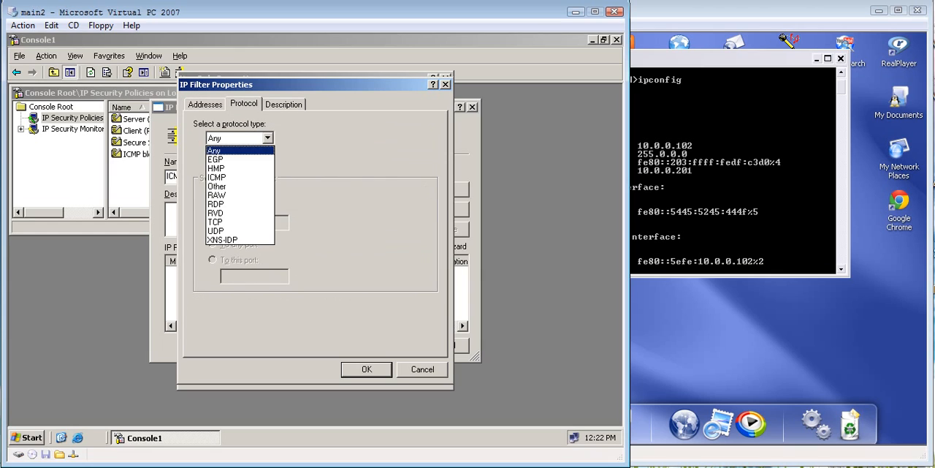
key(Down)
key(Down)
key(Down)
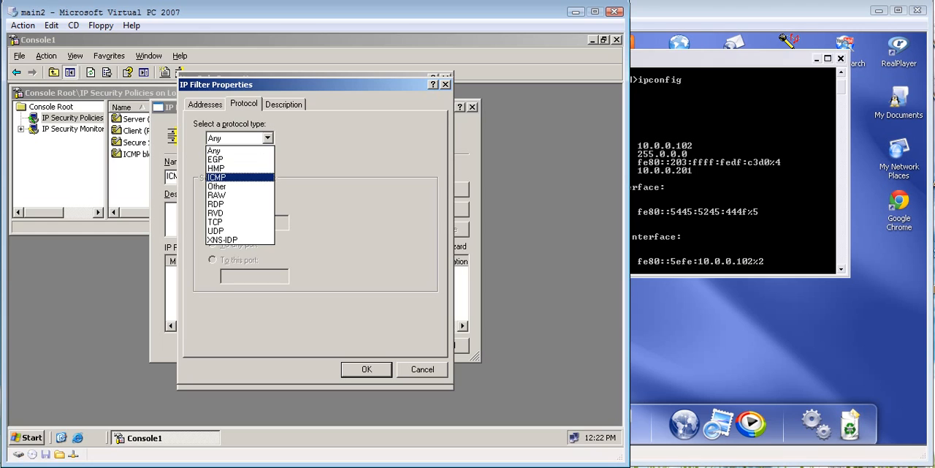
key(Return)
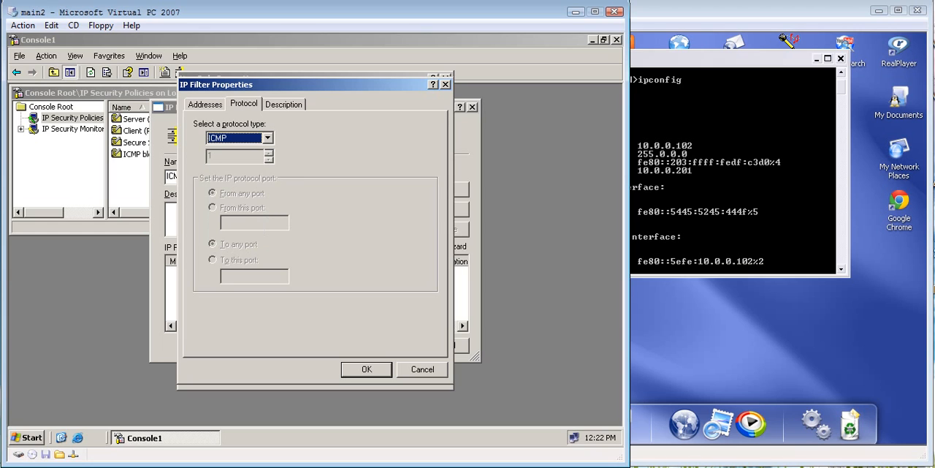
key(Return)
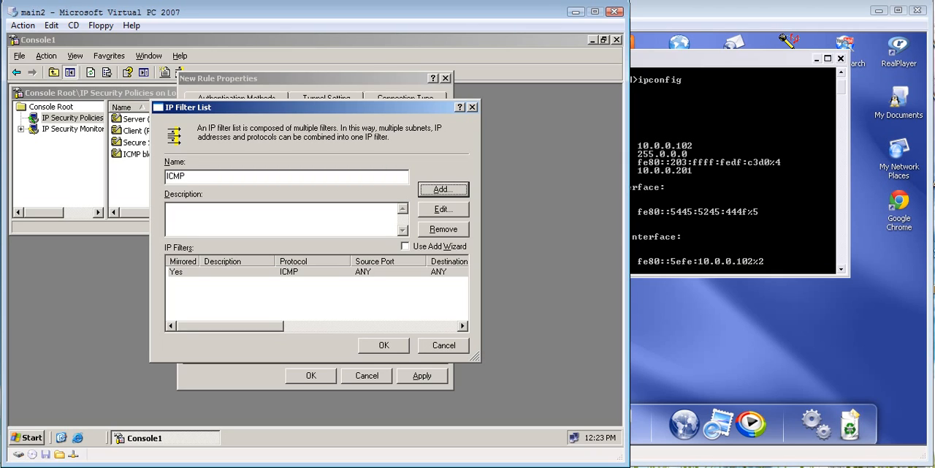
mouse_move(231, 326)
mouse_down()
mouse_move(403, 326)
mouse_move(229, 326)
mouse_up()
click(384, 344)
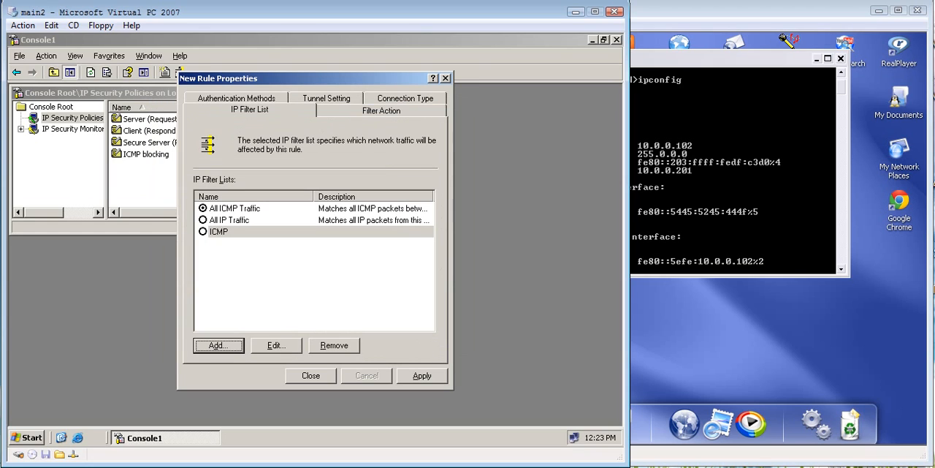
Step: Select the ICMP filter list for the new rule and try to apply the rule
click(203, 231)
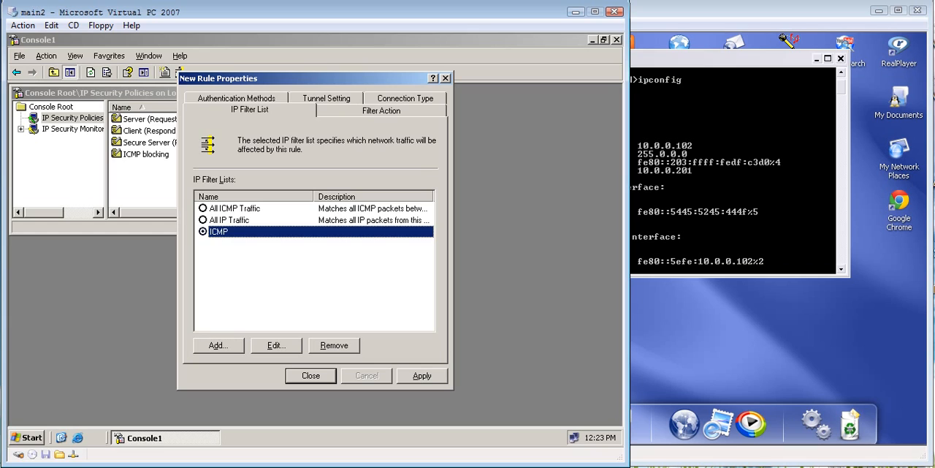
click(421, 375)
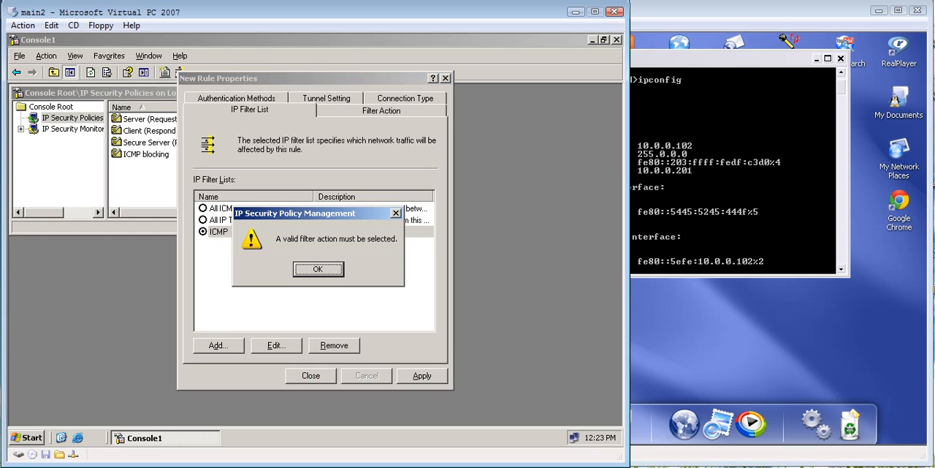
key(Return)
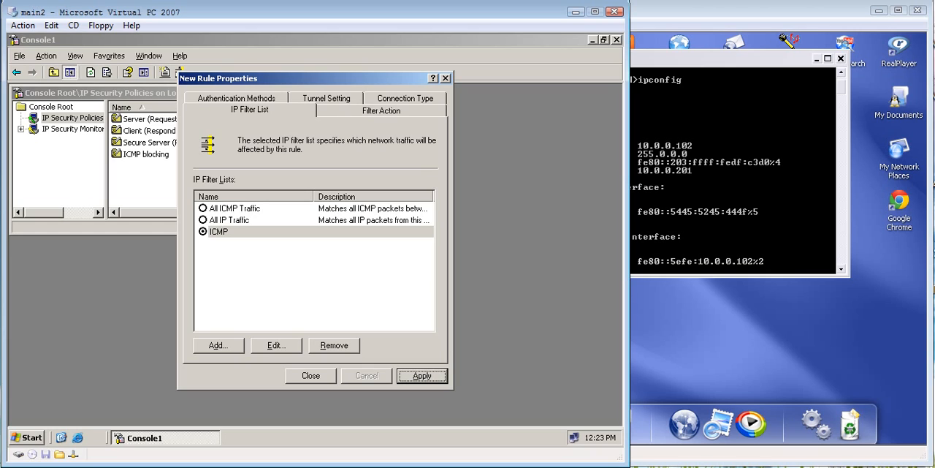
Step: Try to apply the rule with the ICMP filter list, and show the filter actions available for the rule
click(422, 375)
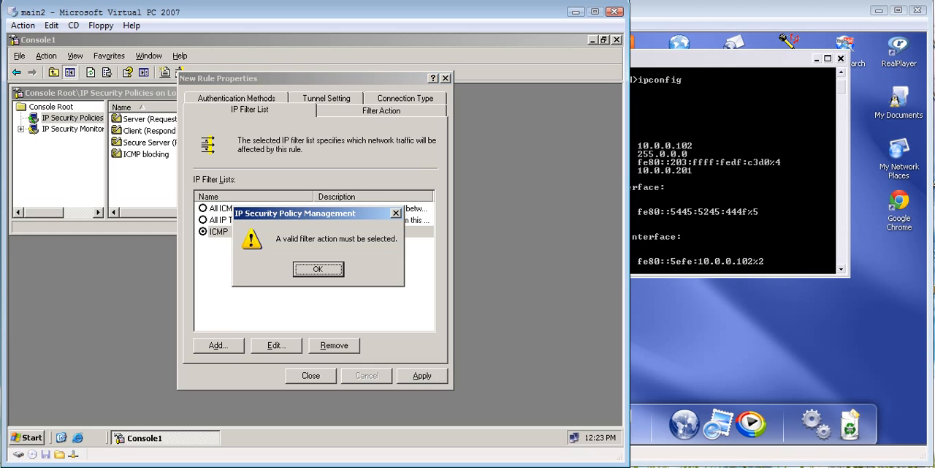
key(Return)
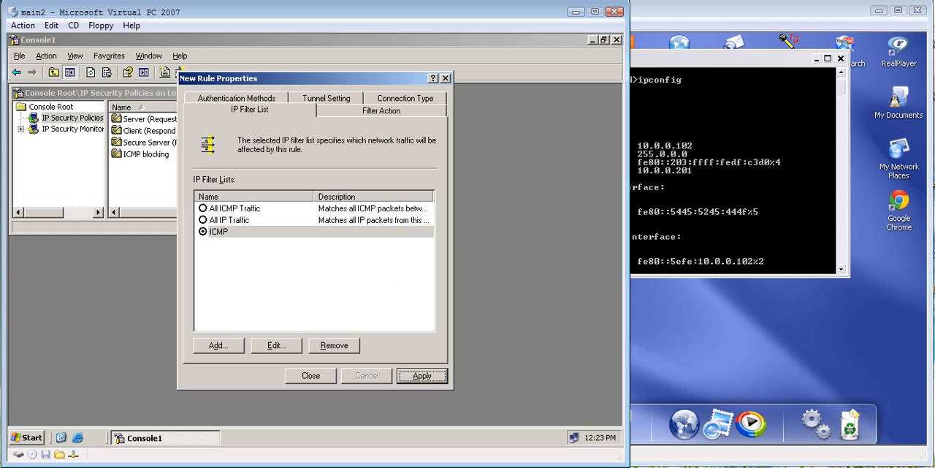
click(382, 111)
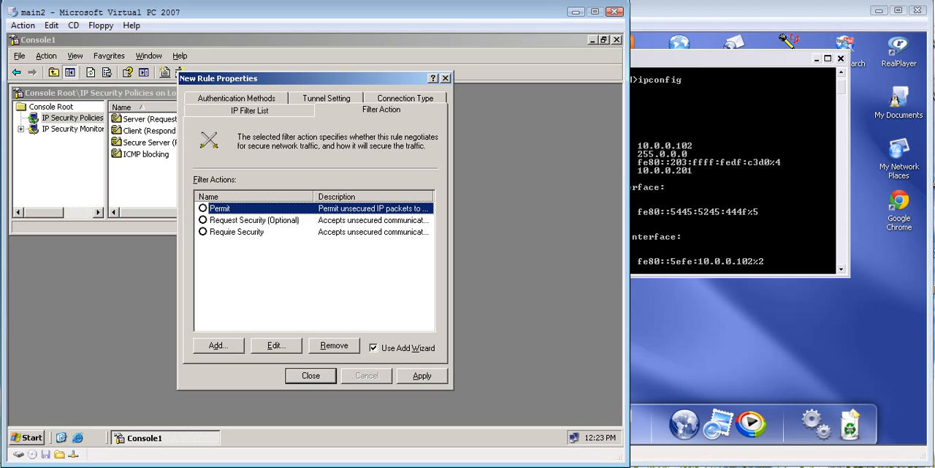
click(218, 345)
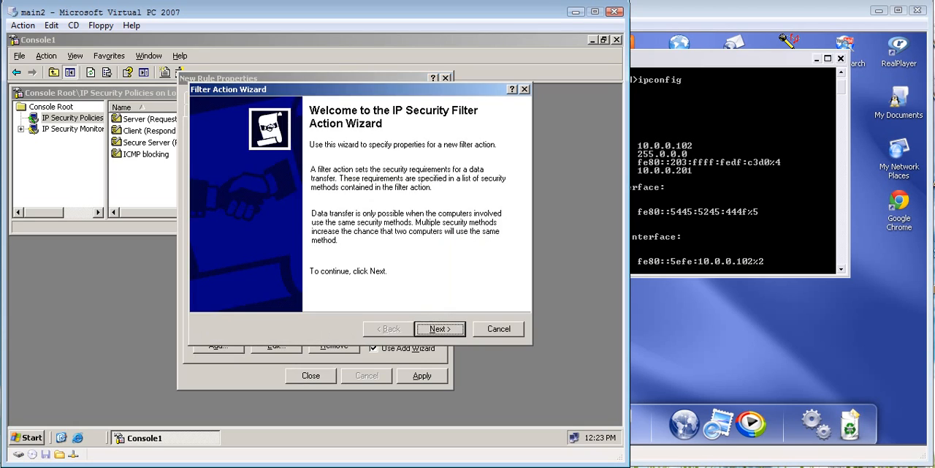
click(440, 328)
click(498, 329)
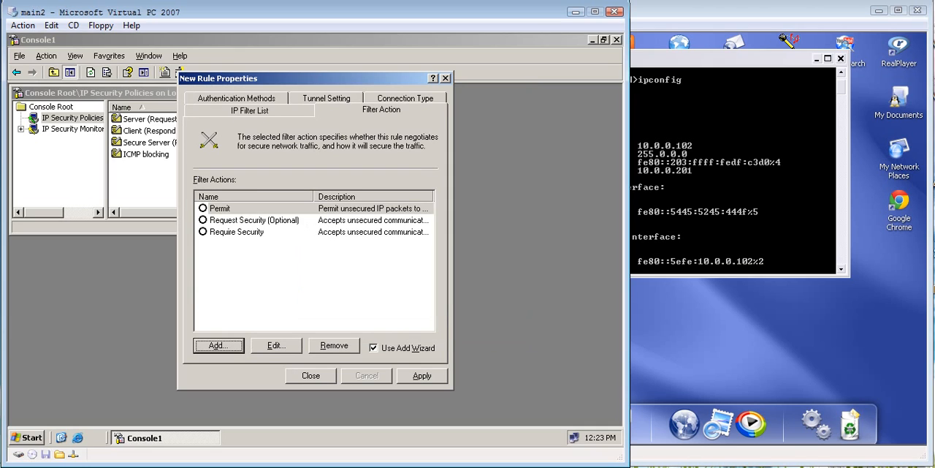
Step: Create a new filter action without the wizard, with its security method set to Block
click(374, 347)
click(218, 345)
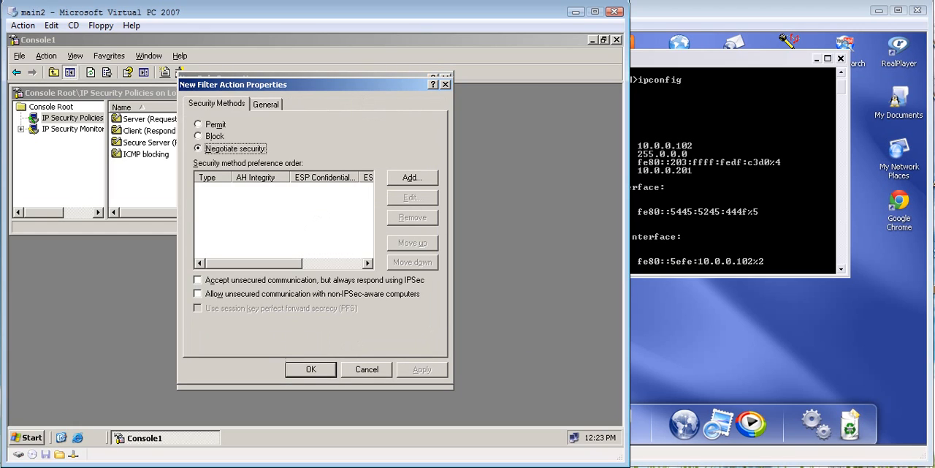
key(Up)
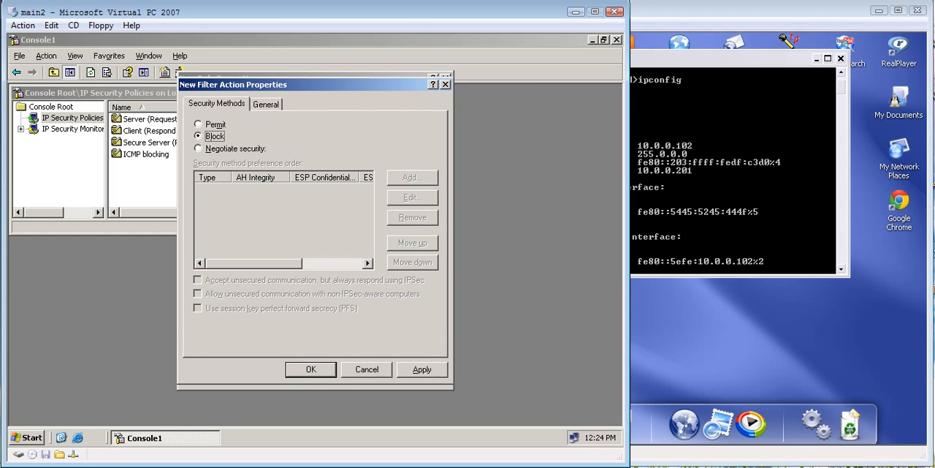
key(alt+a)
key(Return)
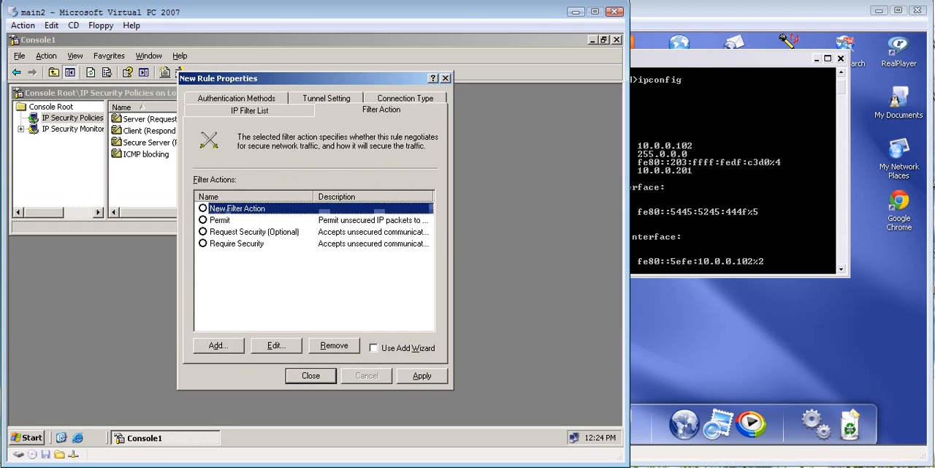
Step: Select New Filter Action for the rule, checking its Block setting and the rule's ICMP filter list
key(alt+e)
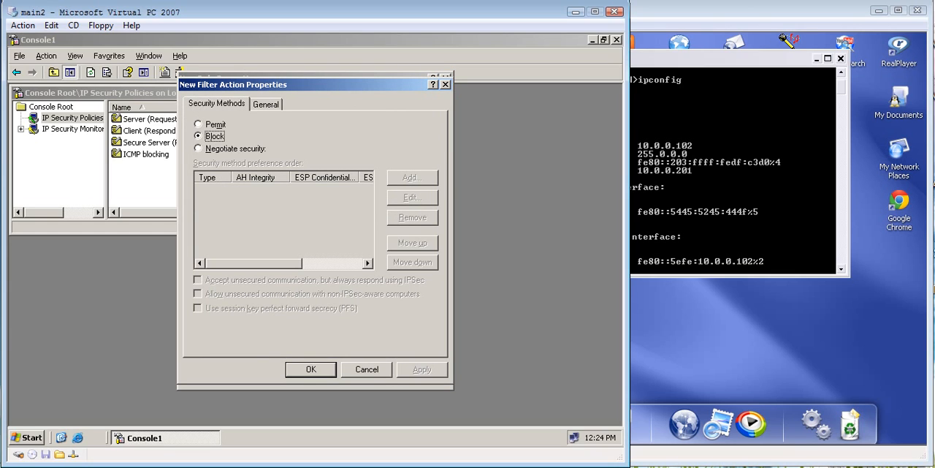
key(Return)
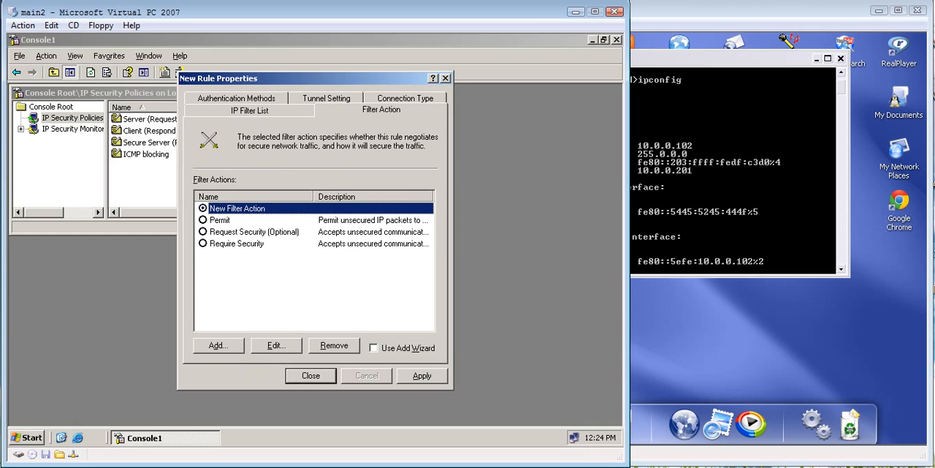
key(ctrl+shift+Tab)
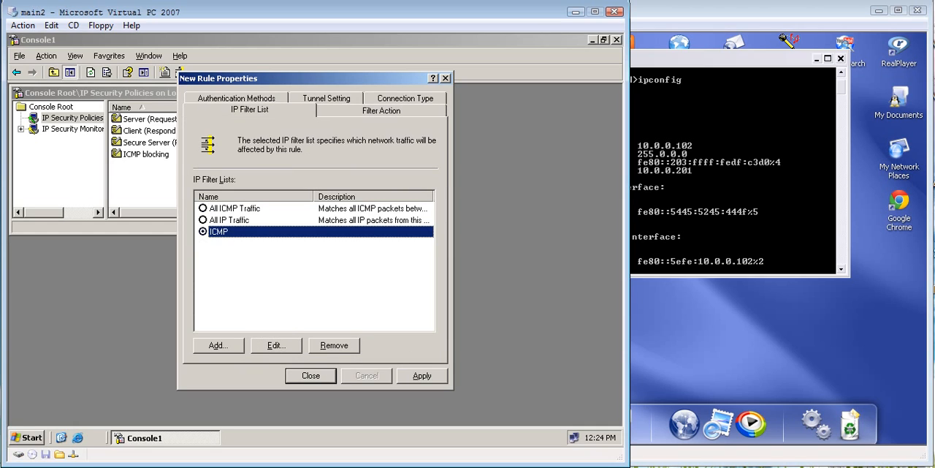
key(ctrl+Tab)
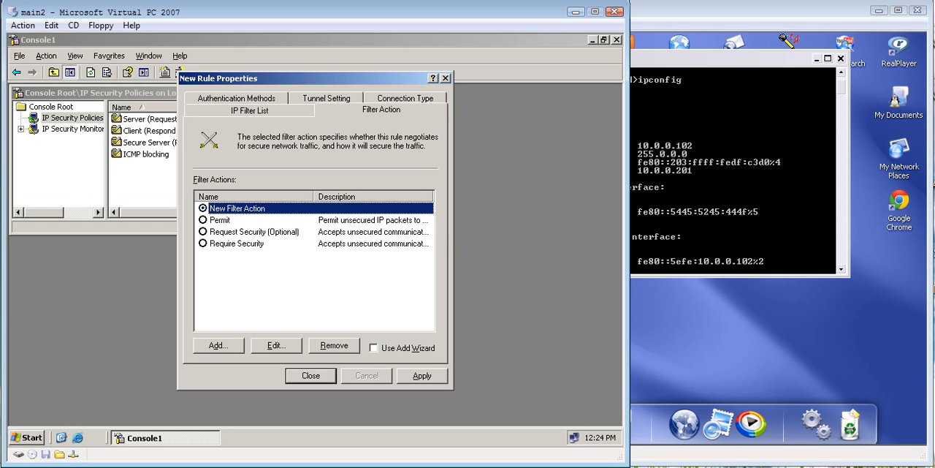
Step: Examine the security methods of the Require Security, Request Security (Optional) and Permit filter actions without changing them
click(237, 243)
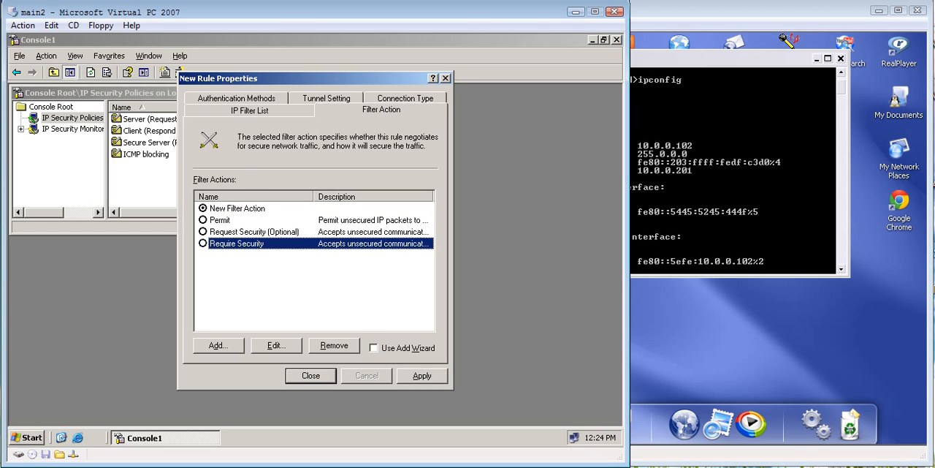
click(274, 345)
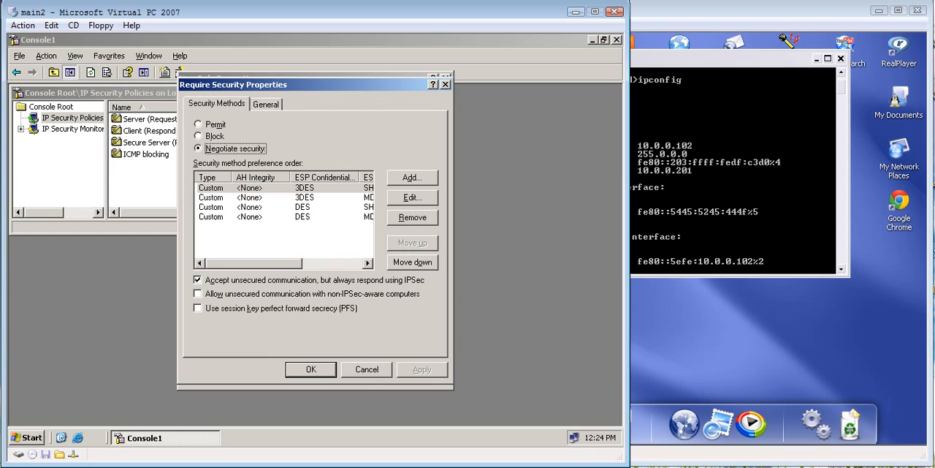
click(445, 84)
click(254, 232)
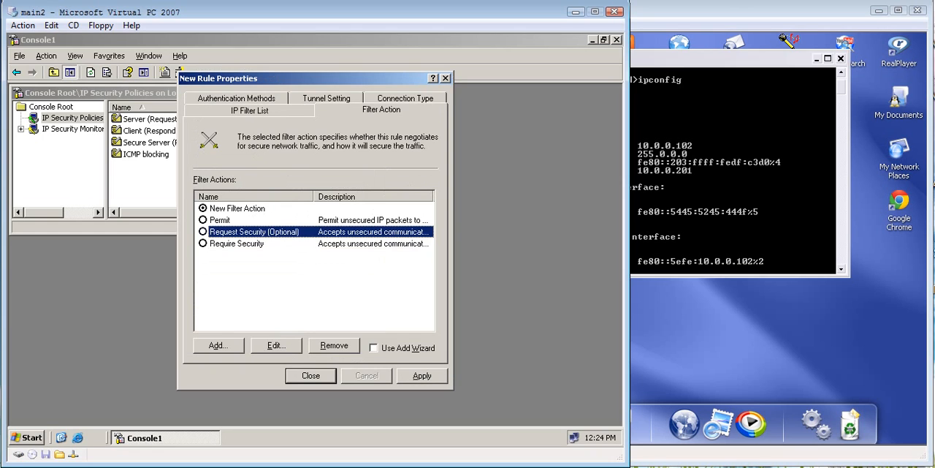
click(276, 345)
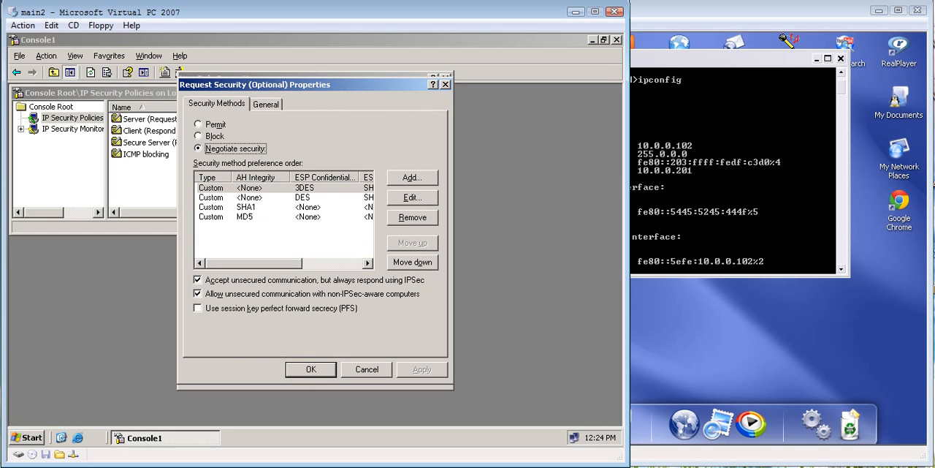
click(445, 84)
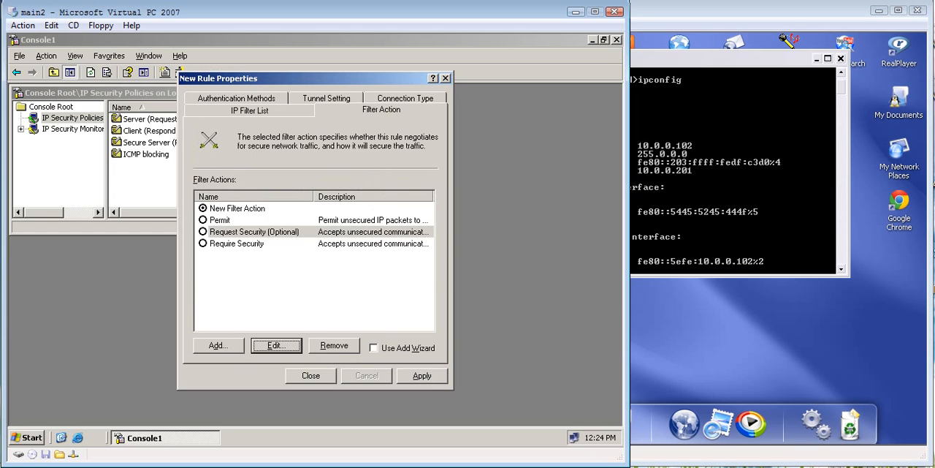
click(220, 220)
click(275, 345)
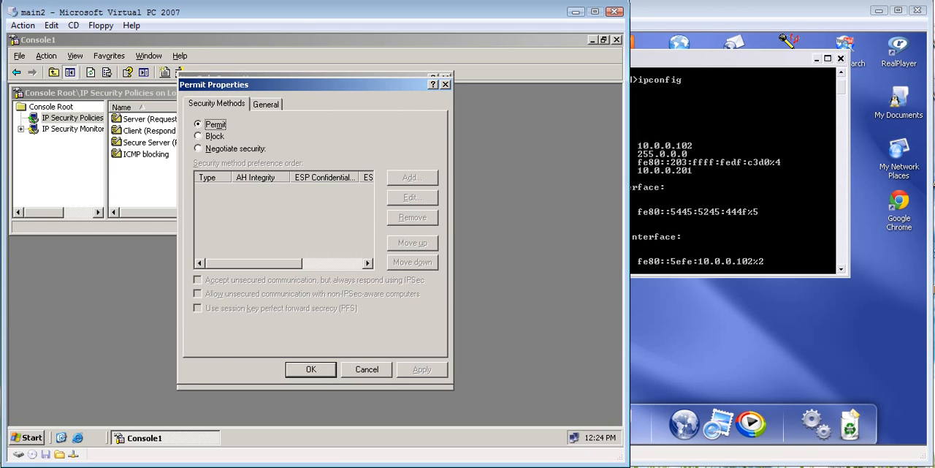
click(445, 84)
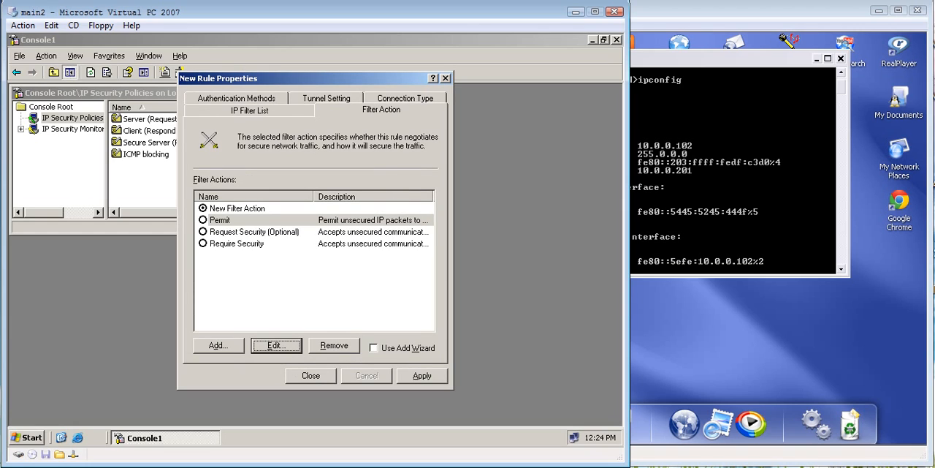
Step: Apply the rule with New Filter Action as its filter action, and close the rule's properties
click(237, 209)
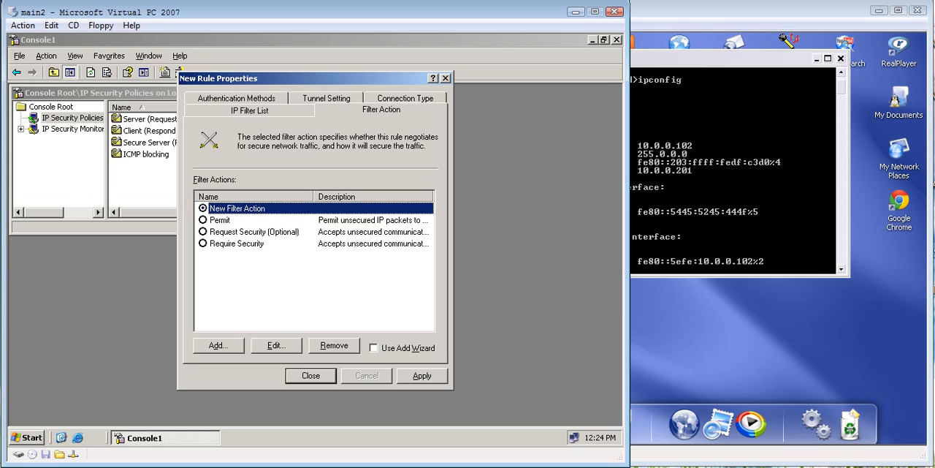
click(422, 375)
click(310, 375)
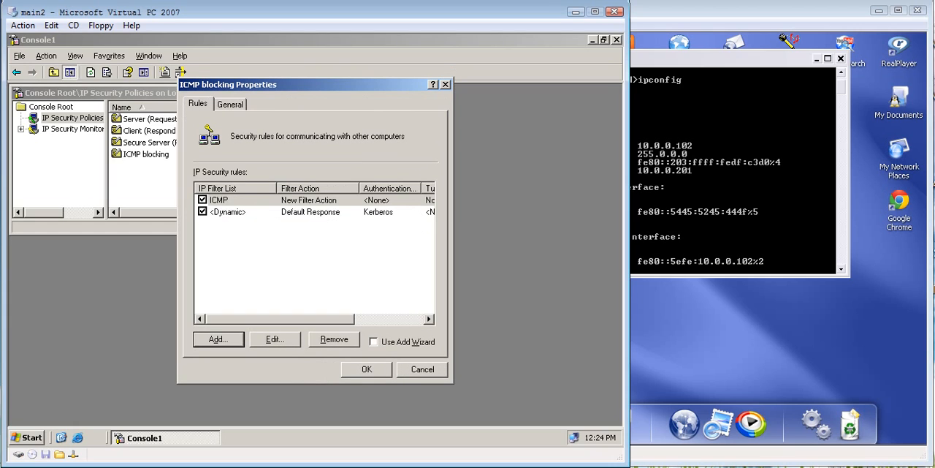
Step: Disable the <Dynamic> Default Response rule in the ICMP blocking policy, and save the policy
click(202, 211)
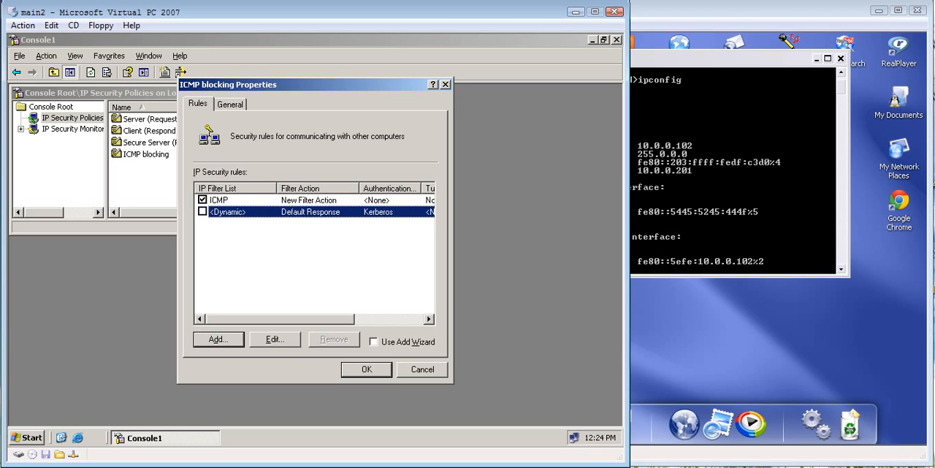
key(Return)
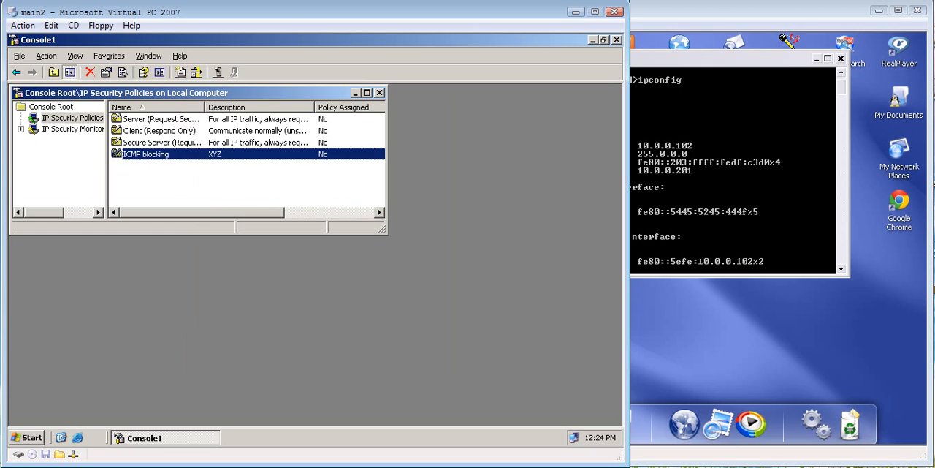
click(219, 182)
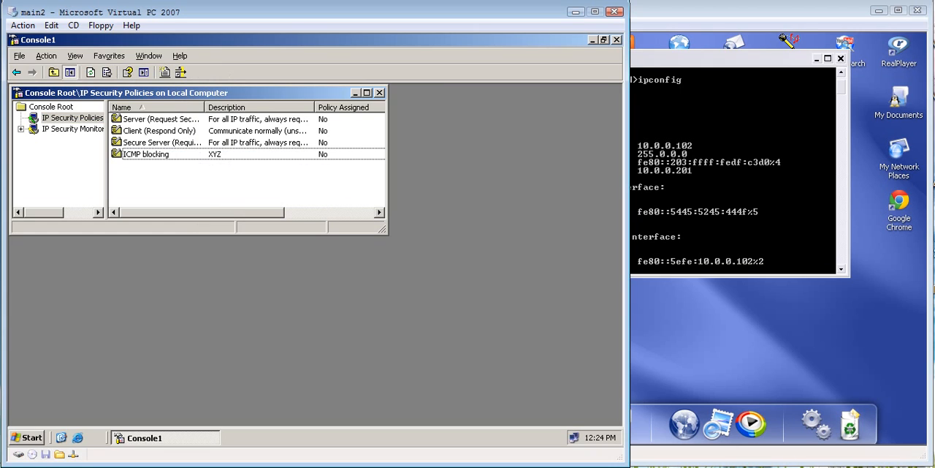
Step: Ping 10.0.0.201 from the command prompt on the me virtual machine
click(733, 183)
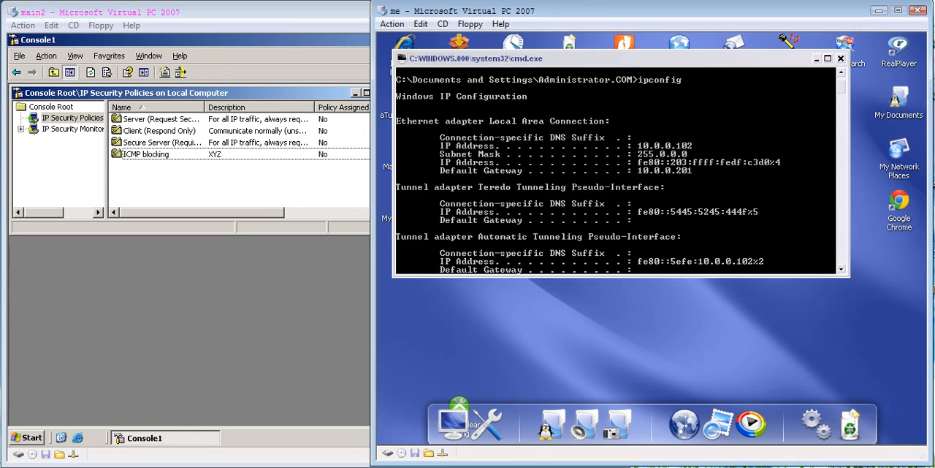
key(Return)
key(Return)
key(Return)
key(Return)
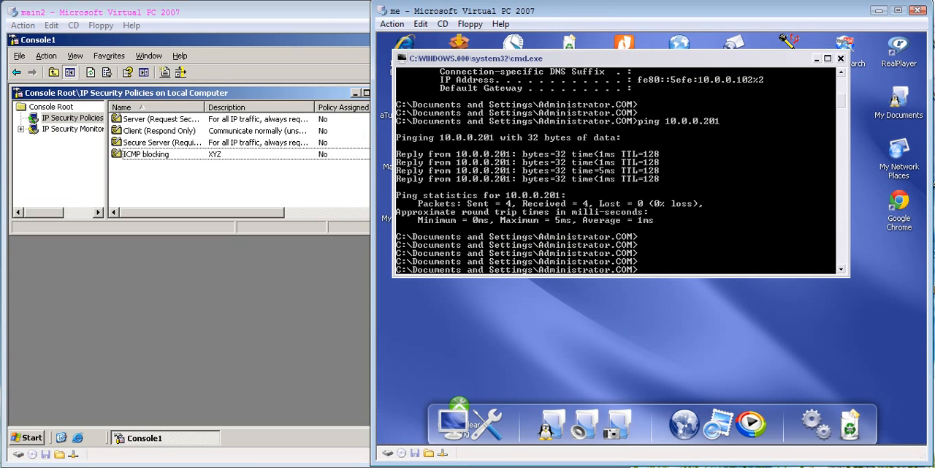
key(Up)
key(Return)
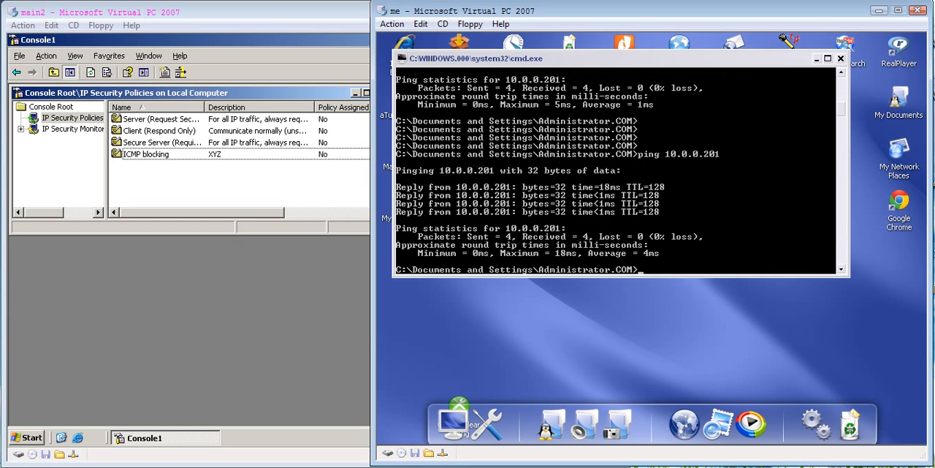
Step: Start a continuous ping to 10.0.0.201 with the -t option, and move the command prompt window to the desktop's edge
key(Up)
text(-r)
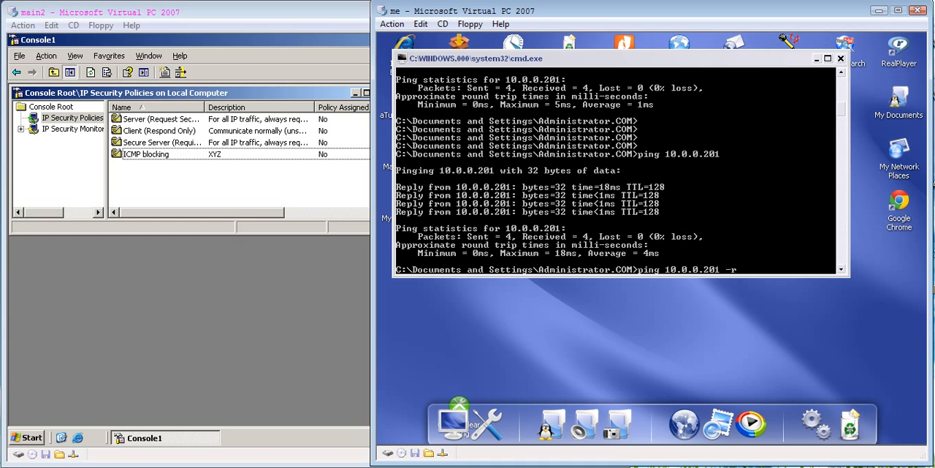
key(BackSpace)
text(t)
key(Return)
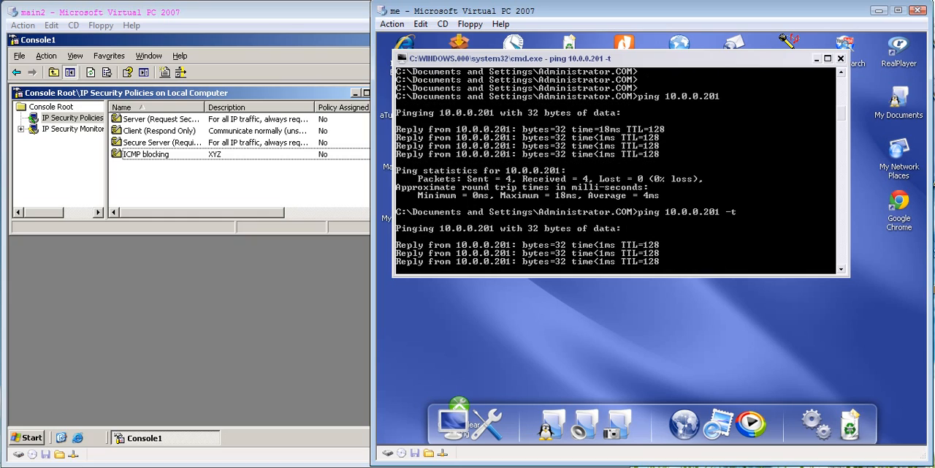
drag(657, 58, 925, 51)
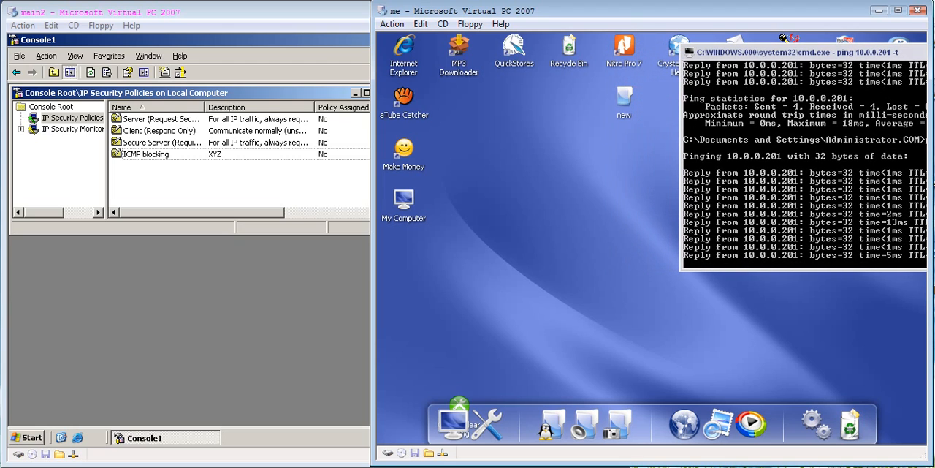
Step: Assign the ICMP blocking policy on the main2 virtual machine, and check the client's continuous ping
click(241, 292)
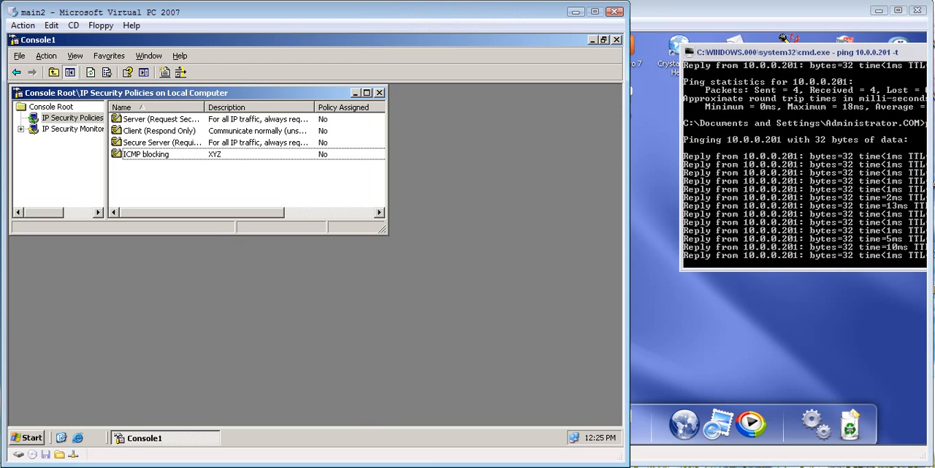
click(132, 155)
right_click(132, 156)
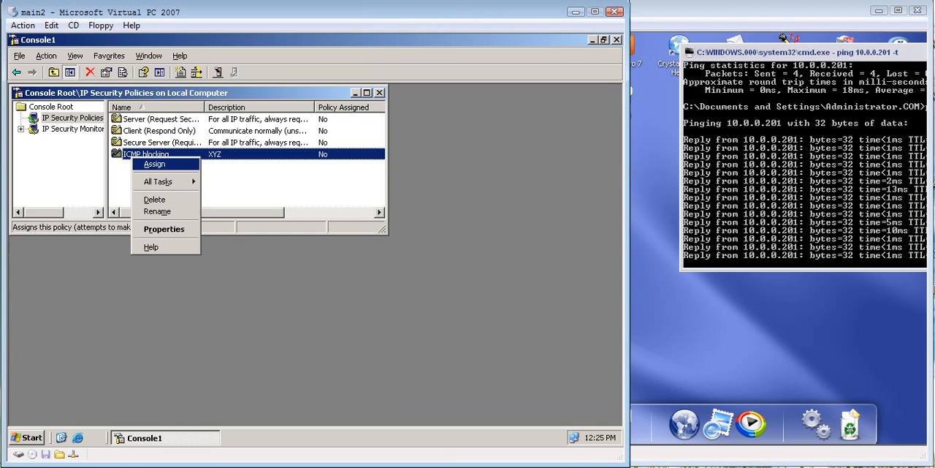
click(154, 165)
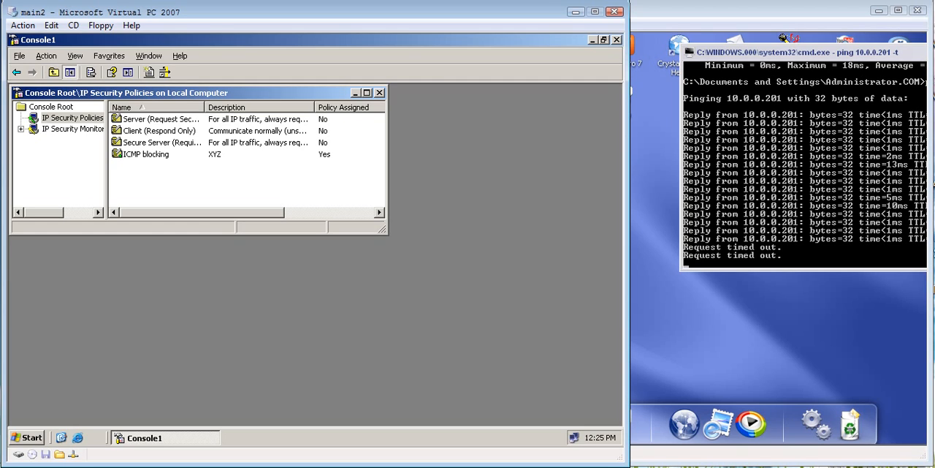
key(alt+Tab)
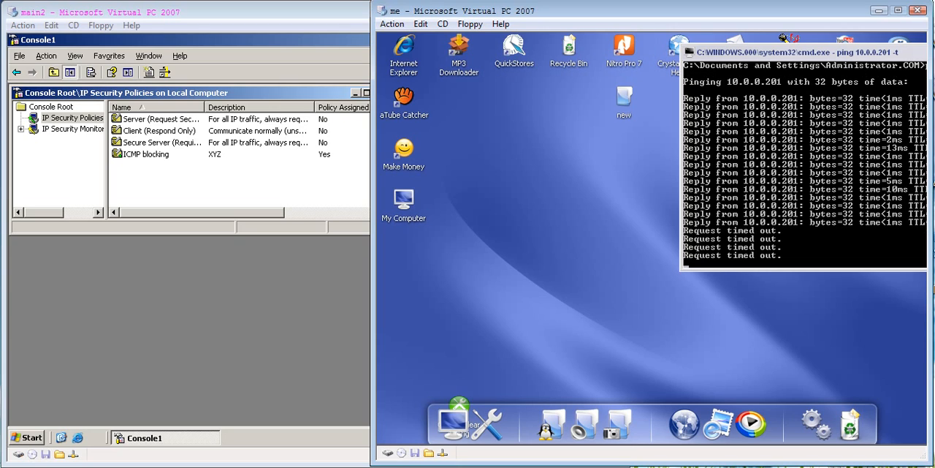
key(alt+Tab)
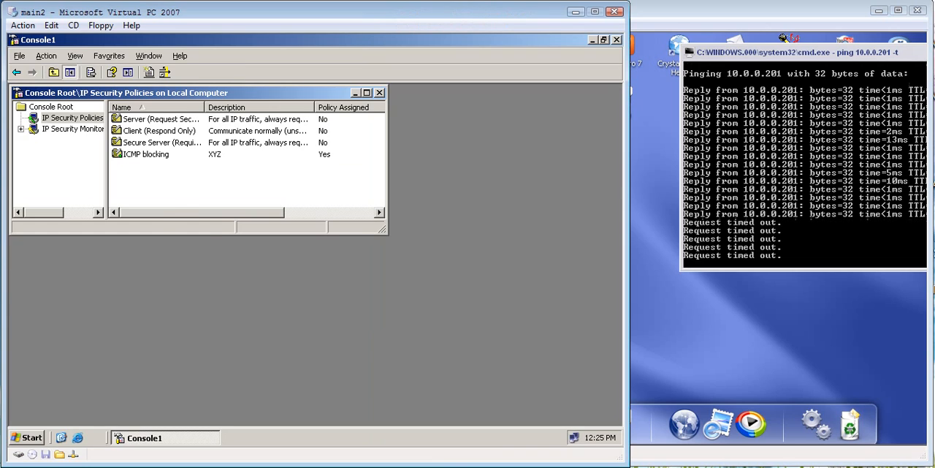
Step: Un-assign the ICMP blocking policy on the main2 virtual machine
right_click(145, 152)
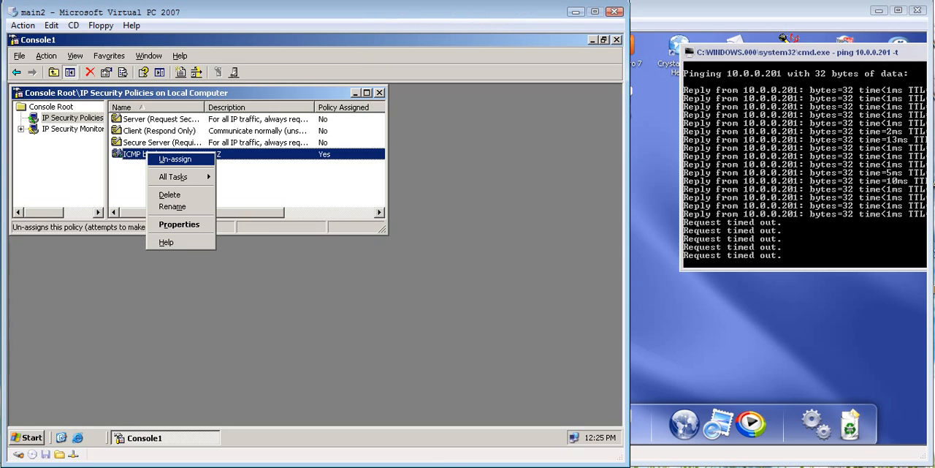
click(175, 159)
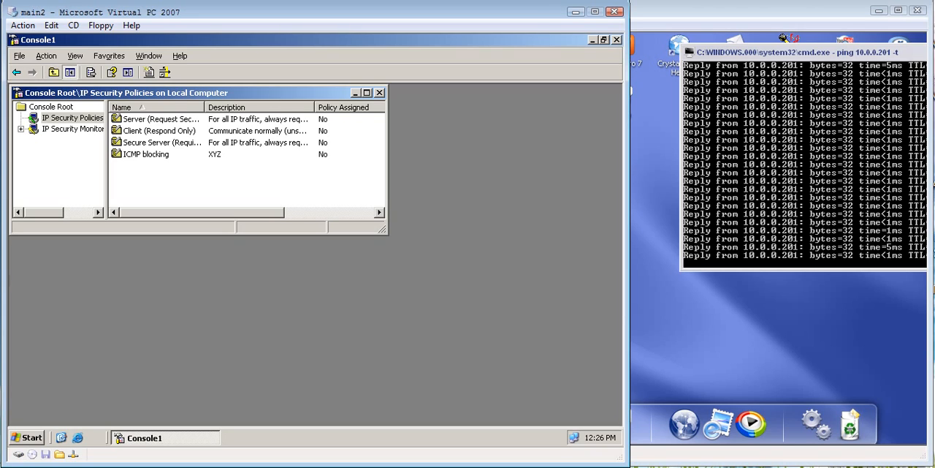
Step: Close the management console and save its settings to the Desktop as MyIPsec
click(616, 39)
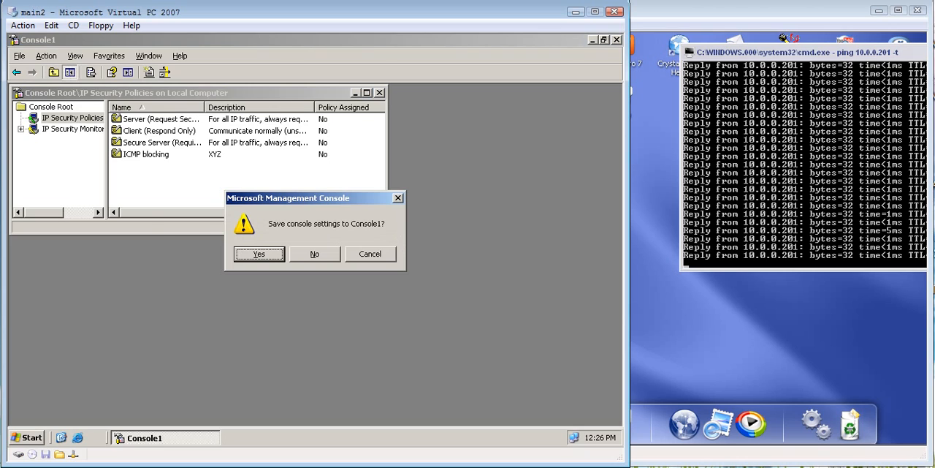
key(Return)
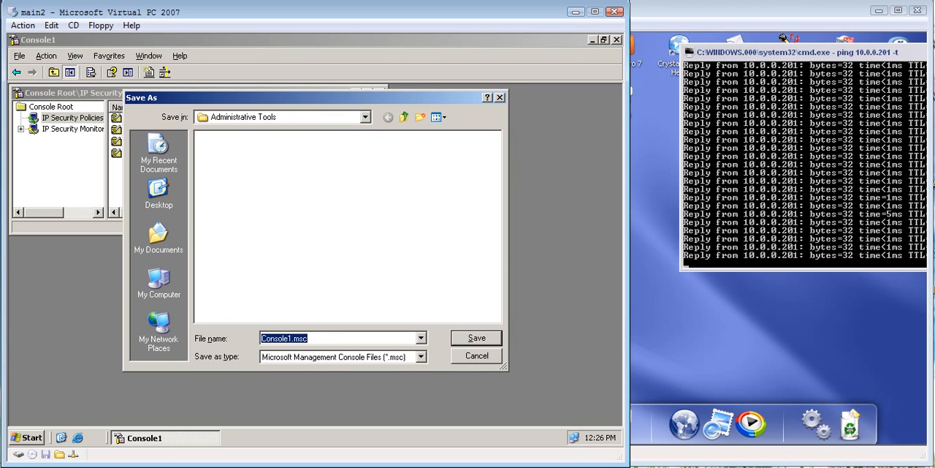
text(MY)
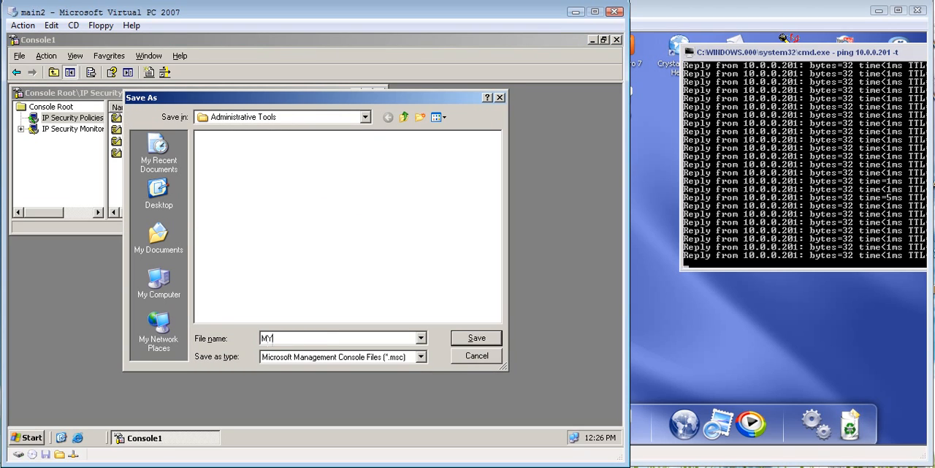
text(ipsec)
key(BackSpace)
key(BackSpace)
text(yI)
key(shift+Right)
text(P)
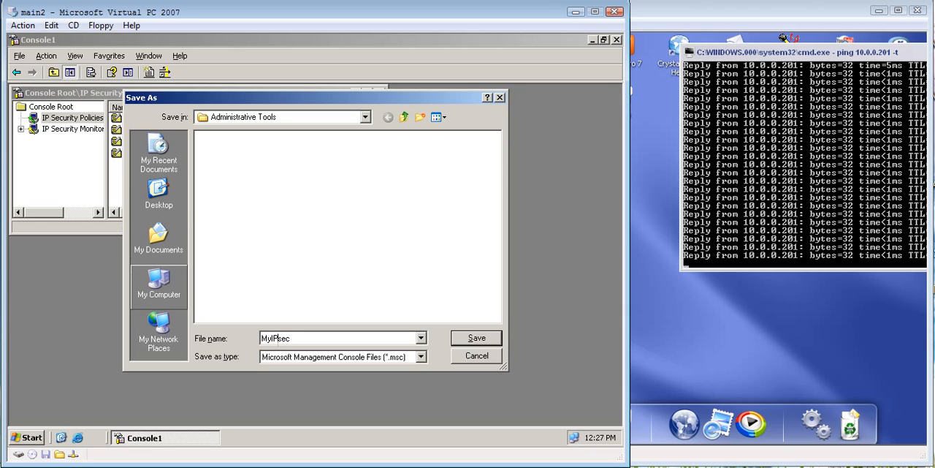
click(158, 193)
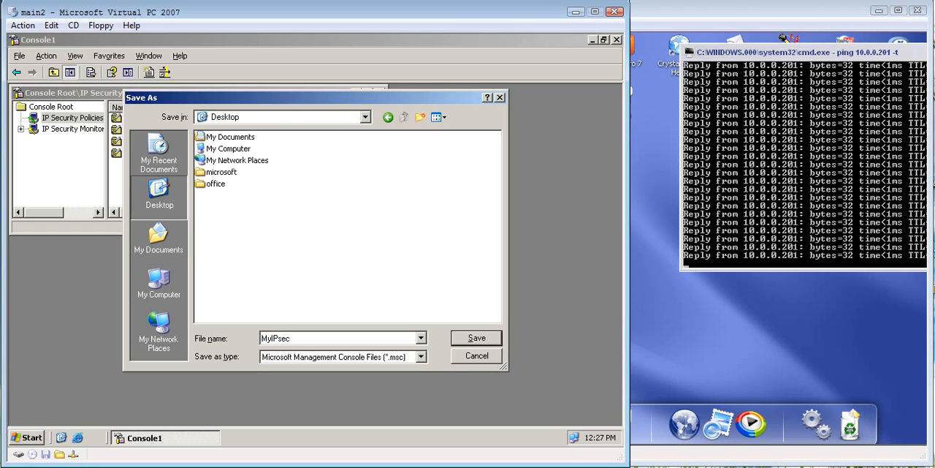
click(476, 337)
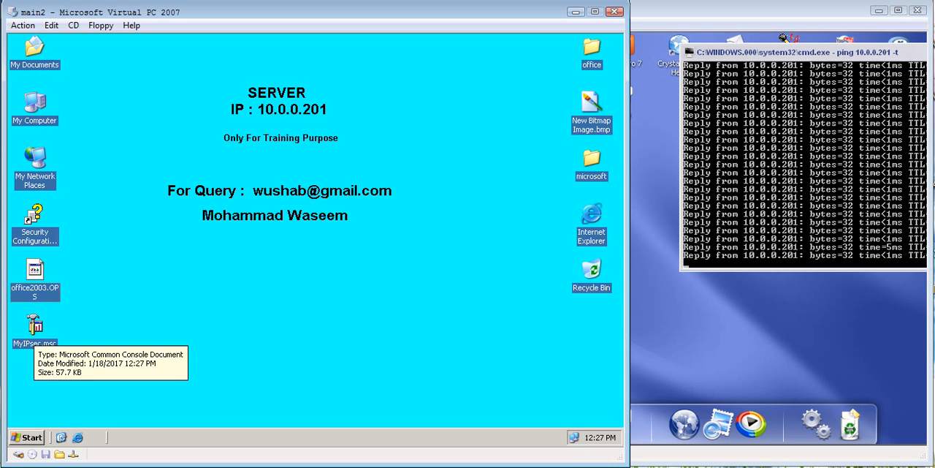
Step: Open the saved MyIPsec.msc console from the desktop to check its contents, and close it
click(35, 327)
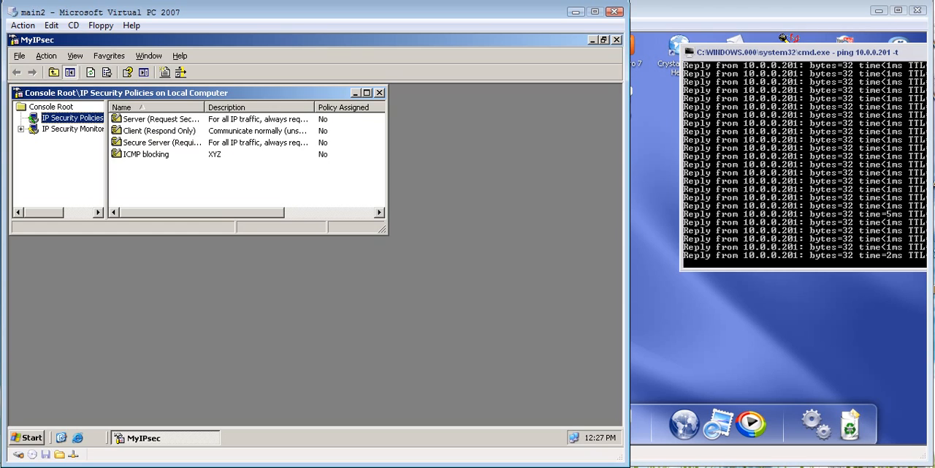
click(617, 40)
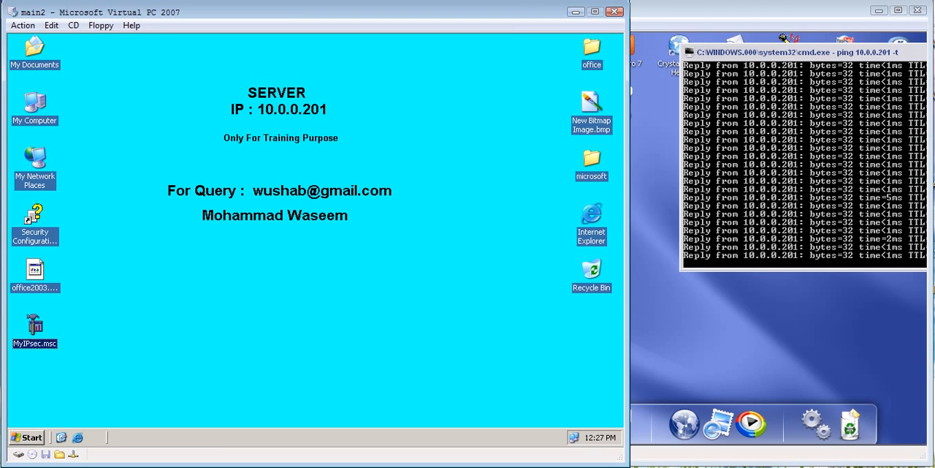